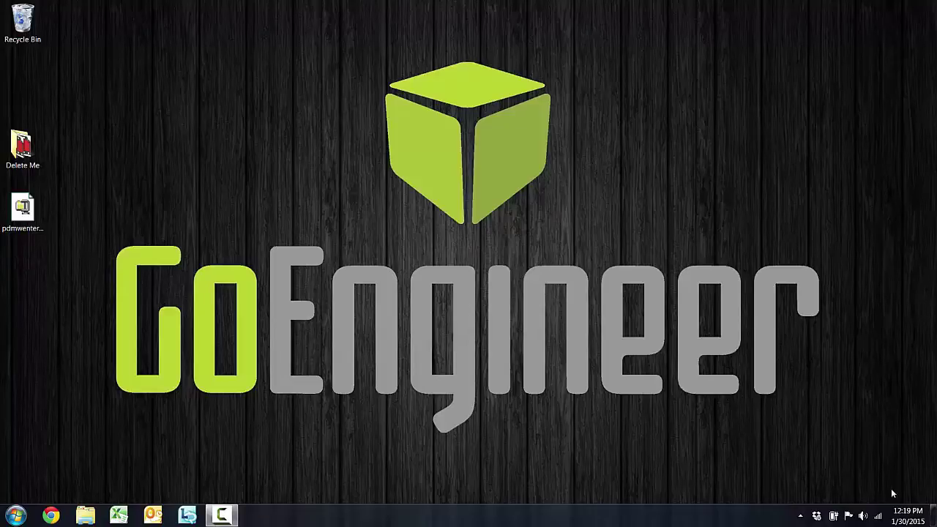
Run pdmwenterprise.exe, check that it unpacks to c:\SWDist\pdmwenterprise, and close the extractor.
{"action": "left_click_drag", "start_coordinate": [46, 204], "coordinate": [186, 148]}
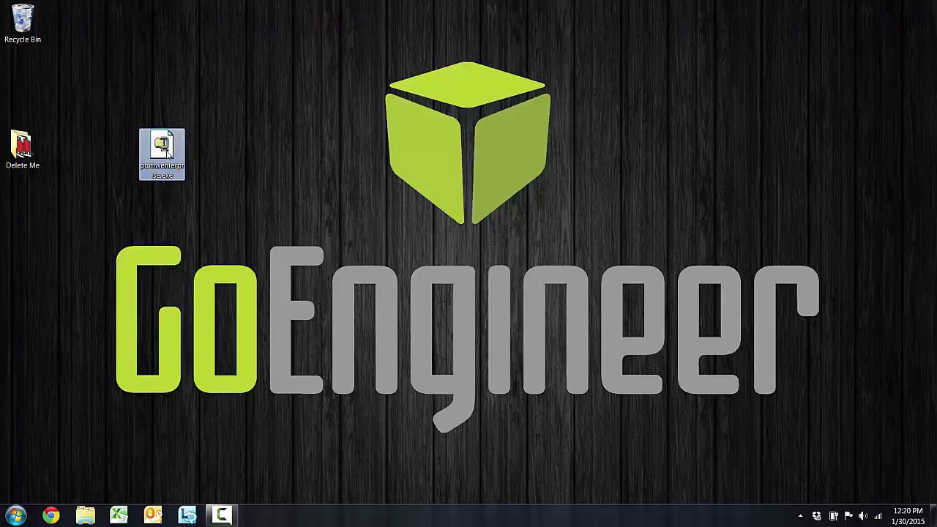
{"action": "mouse_move", "coordinate": [161, 164]}
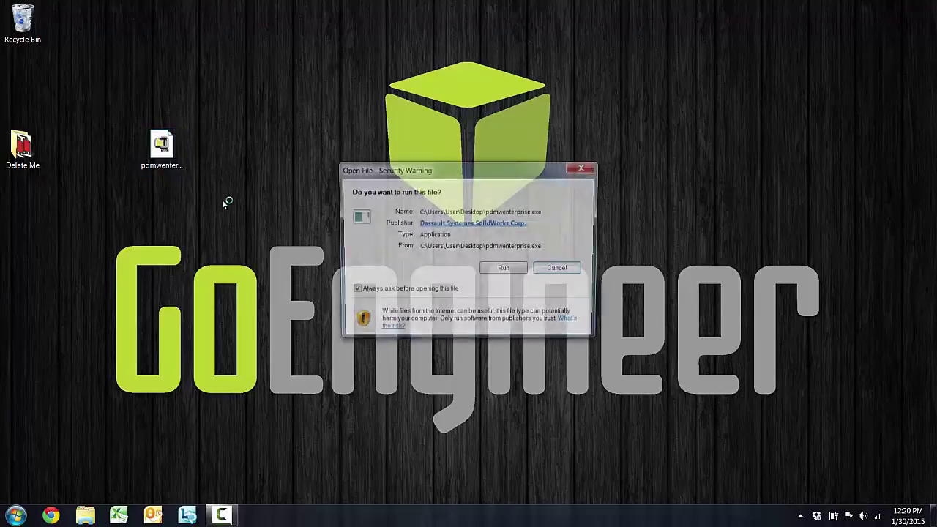
{"action": "left_click", "coordinate": [521, 271]}
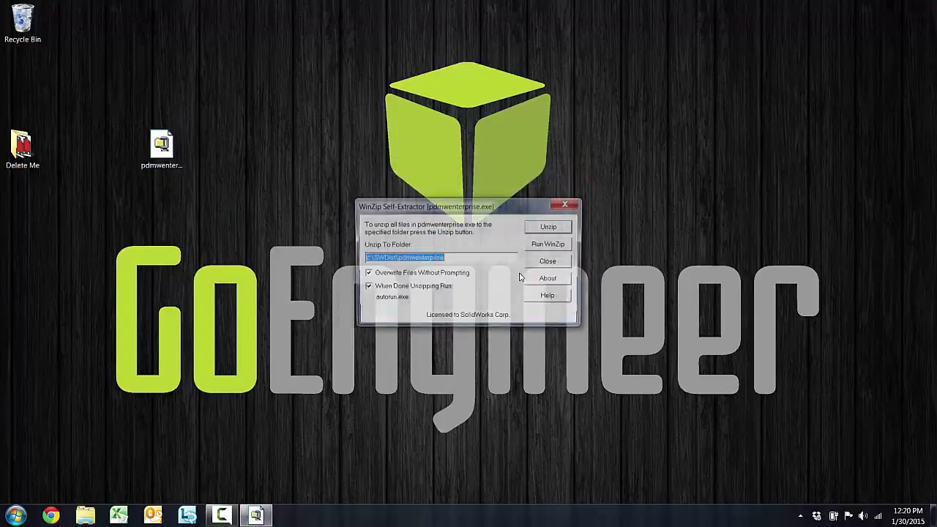
{"action": "left_click", "coordinate": [459, 256]}
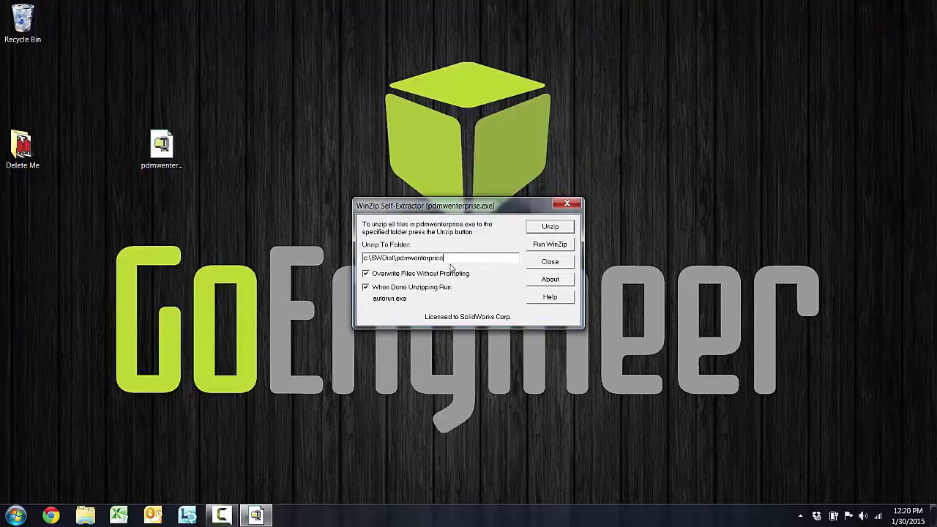
{"action": "left_click", "coordinate": [550, 262]}
Browse from Computer through Local Disk (C:) and SWDist into the pdmwenterprise folder.
{"action": "left_click", "coordinate": [16, 516]}
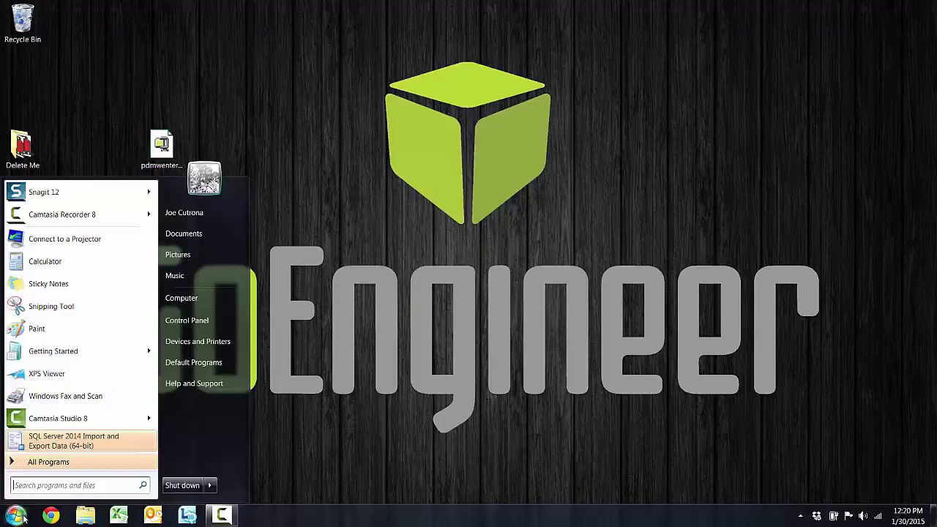
{"action": "left_click", "coordinate": [185, 296]}
{"action": "double_click", "coordinate": [268, 145]}
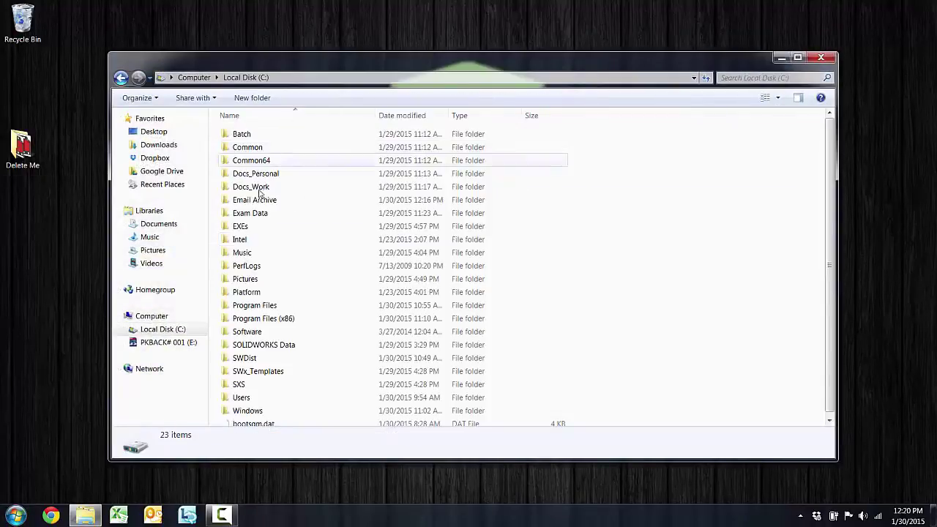
{"action": "double_click", "coordinate": [246, 362]}
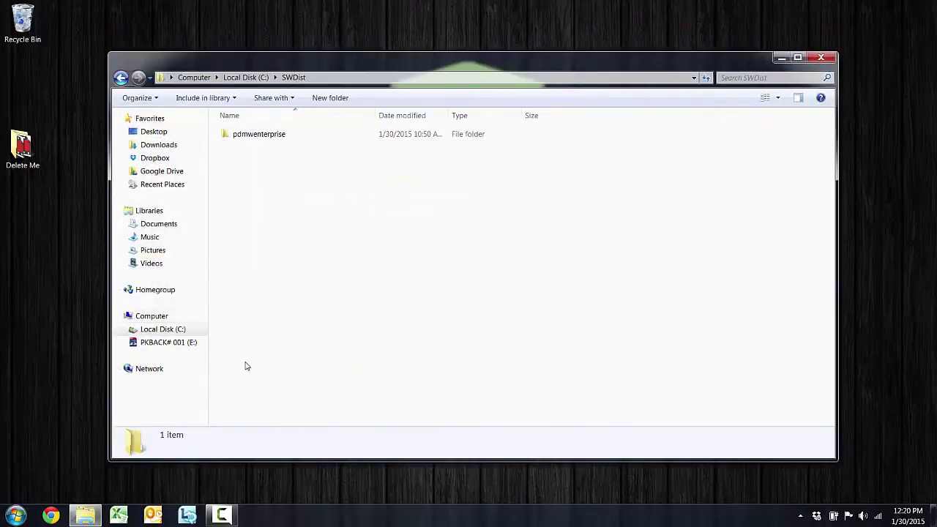
{"action": "double_click", "coordinate": [279, 139]}
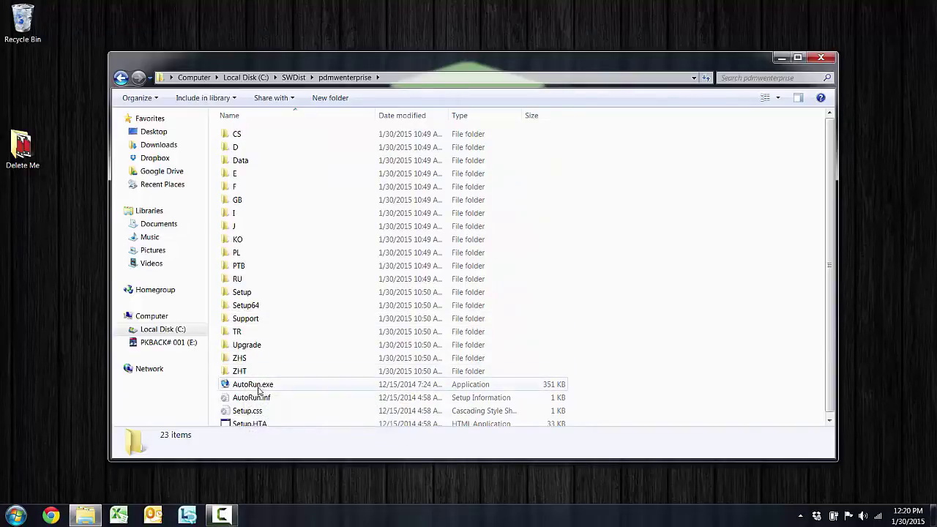
Launch AutoRun.exe, start INSTALL, accept the licence terms and keep the default customer information.
{"action": "double_click", "coordinate": [258, 387]}
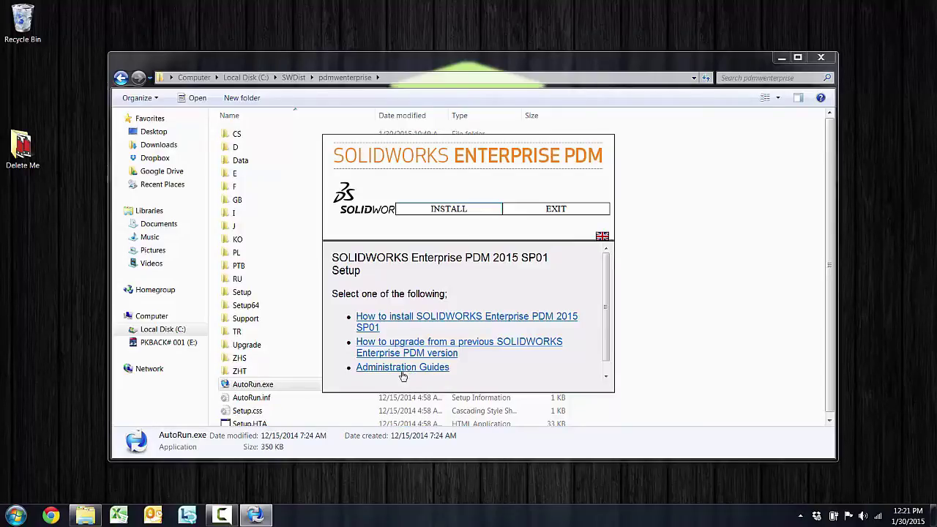
{"action": "left_click", "coordinate": [443, 210]}
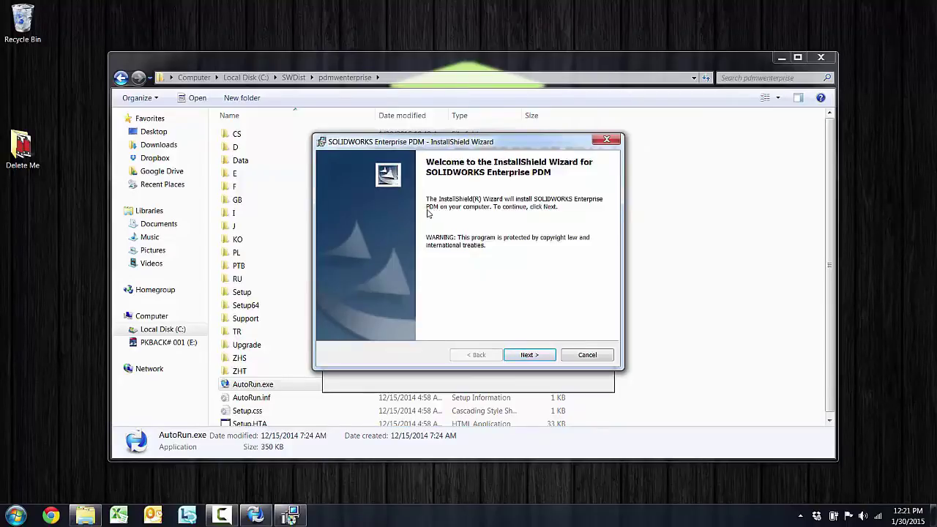
{"action": "left_click", "coordinate": [530, 355]}
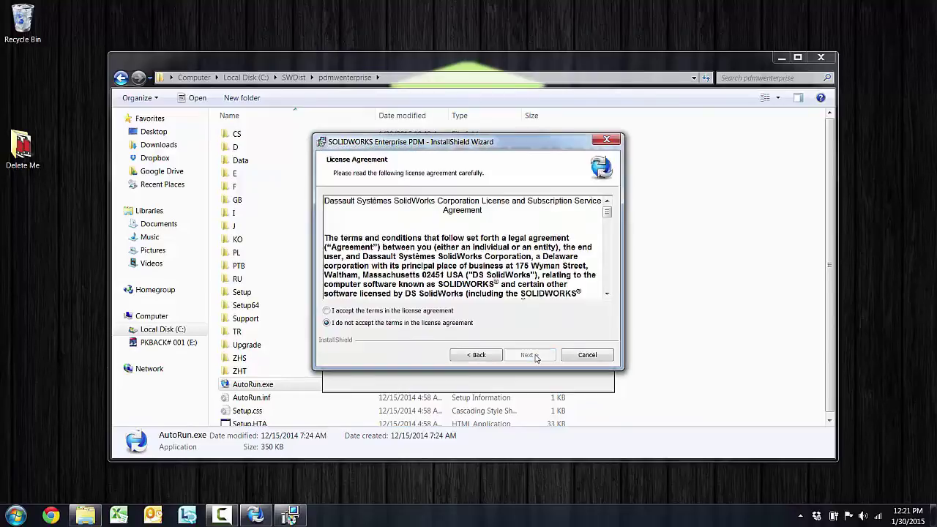
{"action": "left_click", "coordinate": [408, 312]}
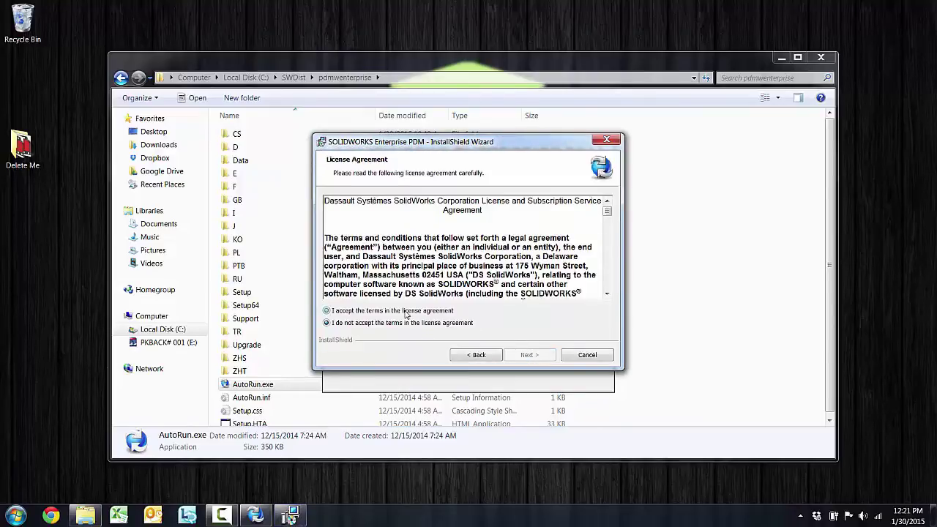
{"action": "left_click", "coordinate": [527, 355]}
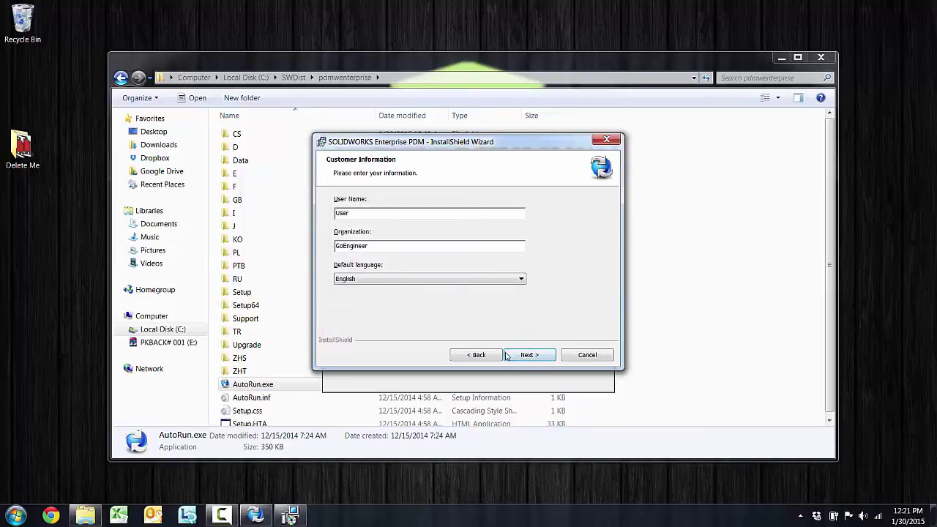
{"action": "left_click", "coordinate": [535, 357]}
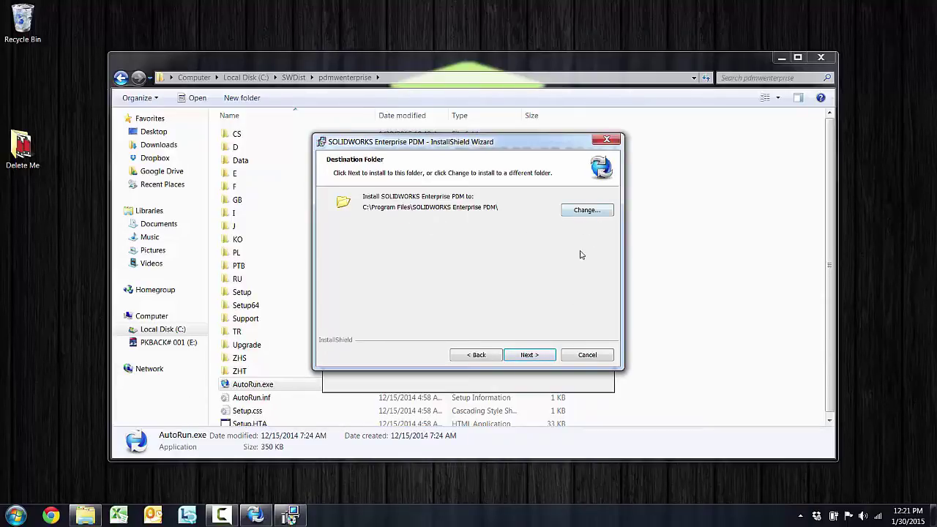
Keep the default install folder and choose a Custom server installation.
{"action": "left_click", "coordinate": [545, 357]}
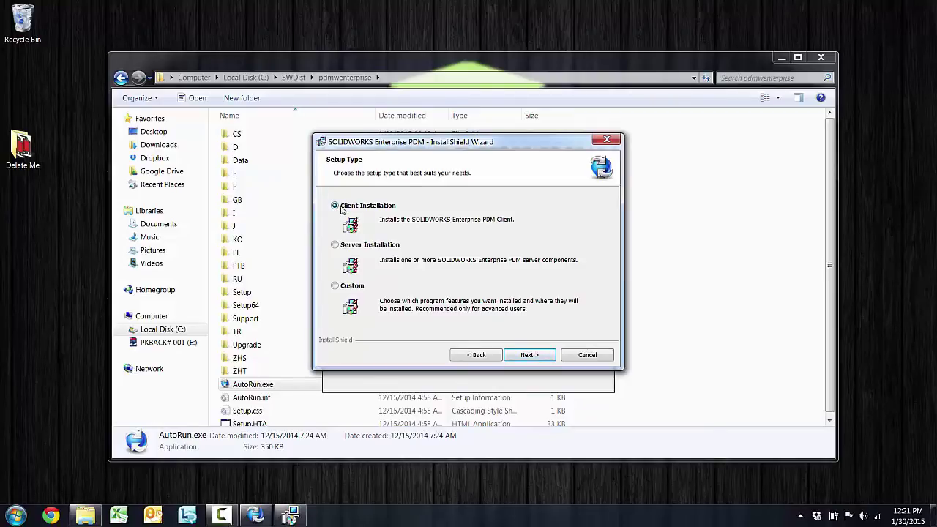
{"action": "left_click", "coordinate": [347, 248]}
{"action": "left_click", "coordinate": [363, 287]}
{"action": "left_click", "coordinate": [529, 355]}
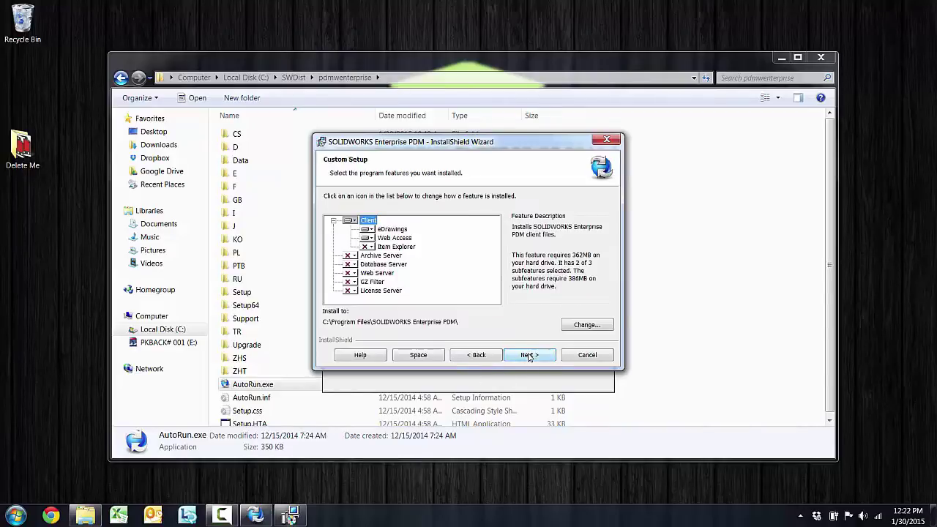
Exclude Client and install Archive, Database and License Server locally.
{"action": "left_click", "coordinate": [352, 221]}
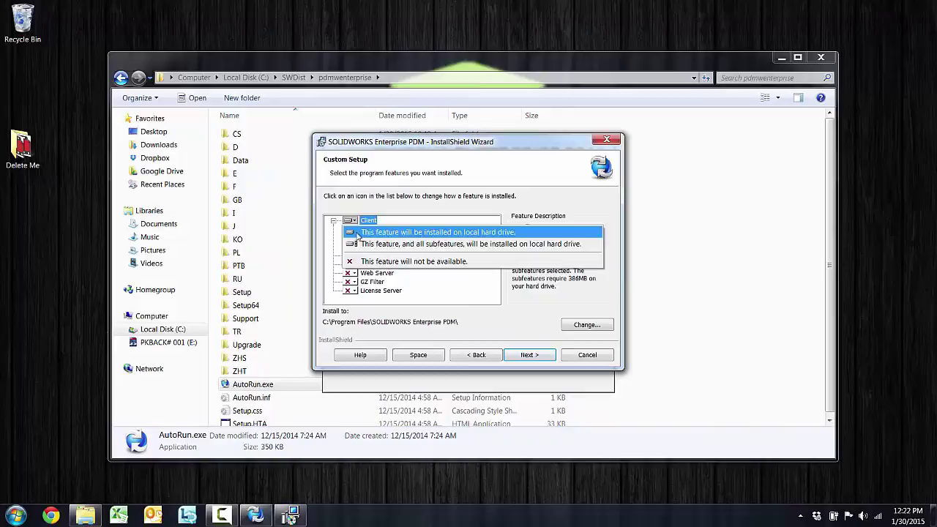
{"action": "left_click", "coordinate": [368, 262]}
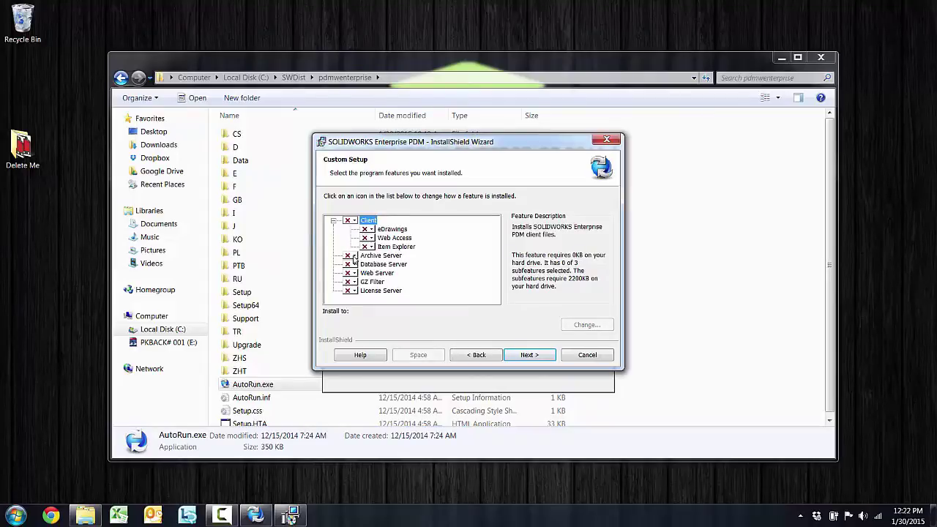
{"action": "left_click", "coordinate": [352, 256]}
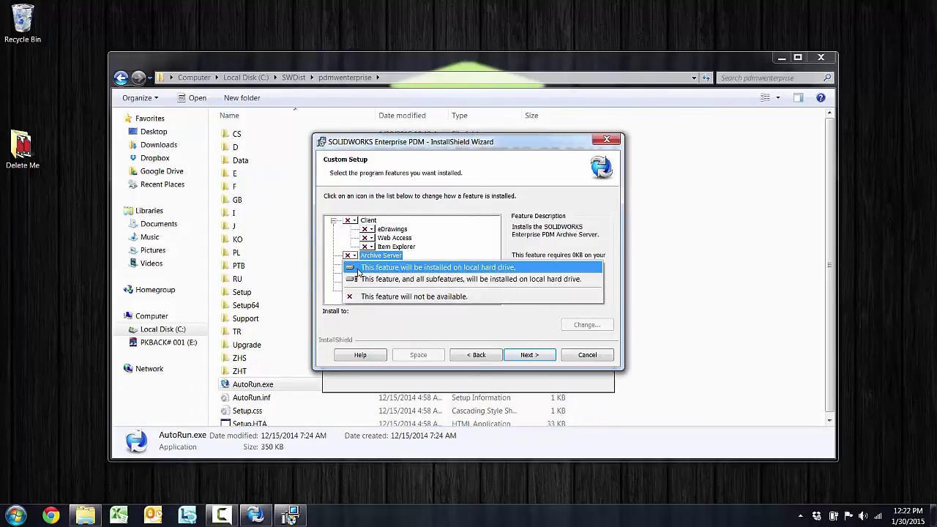
{"action": "left_click", "coordinate": [358, 268]}
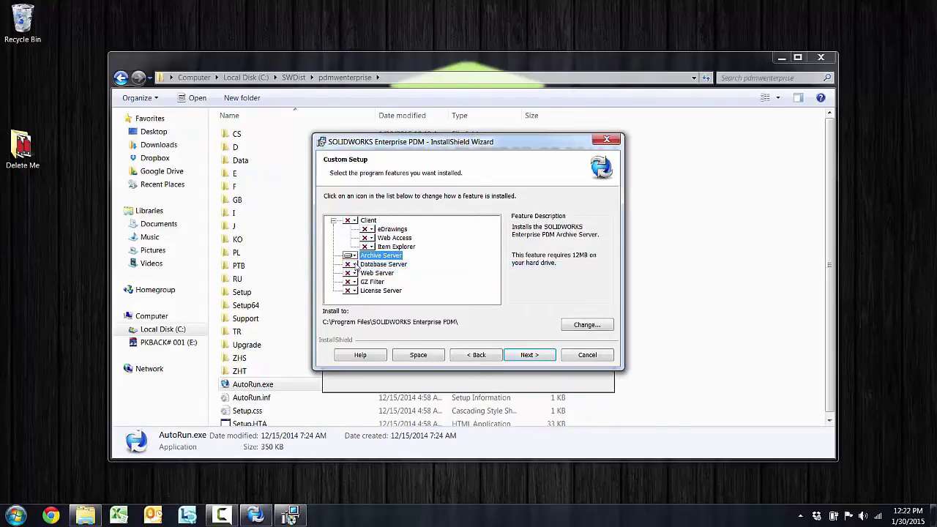
{"action": "left_click", "coordinate": [354, 265]}
{"action": "left_click", "coordinate": [359, 277]}
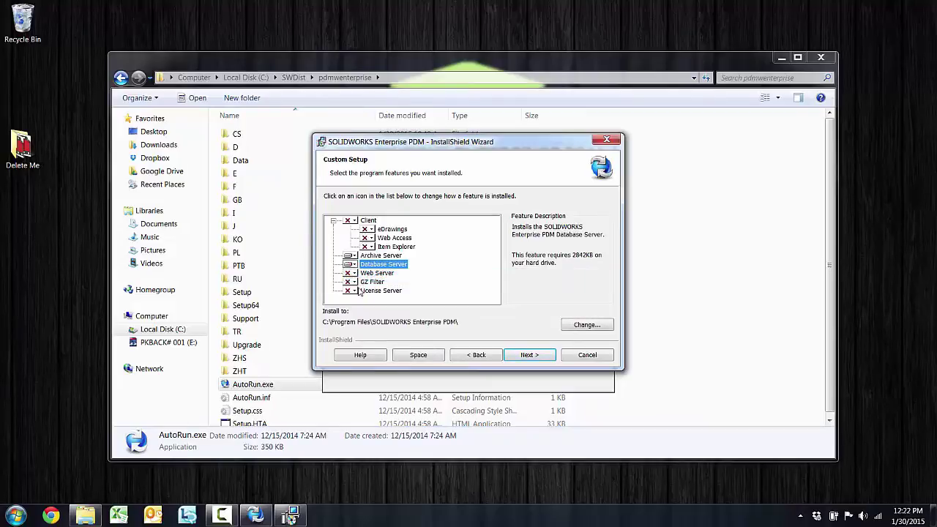
{"action": "left_click", "coordinate": [352, 291]}
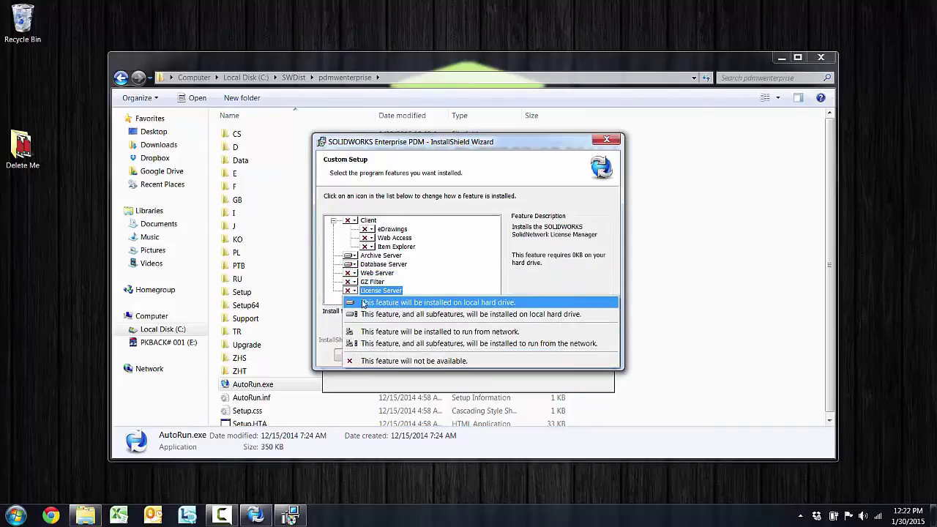
{"action": "left_click", "coordinate": [364, 303]}
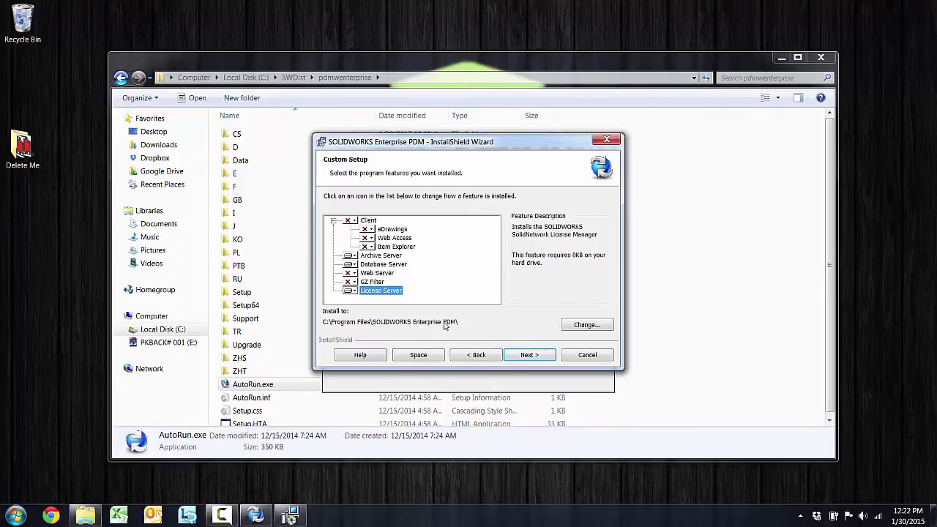
{"action": "left_click", "coordinate": [520, 357]}
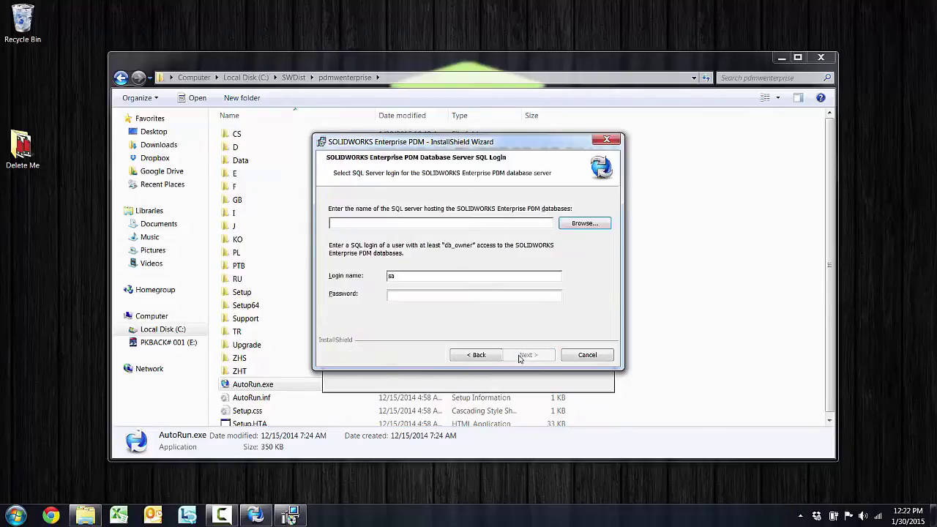
Enter the SQL server name and the SQL login password, then advance to Ready to Install.
{"action": "left_click", "coordinate": [402, 225]}
{"action": "type", "text": "JoeCutrone-"}
{"action": "type", "text": "Lap"}
{"action": "left_click", "coordinate": [444, 296]}
{"action": "type", "text": "•••••••••••"}
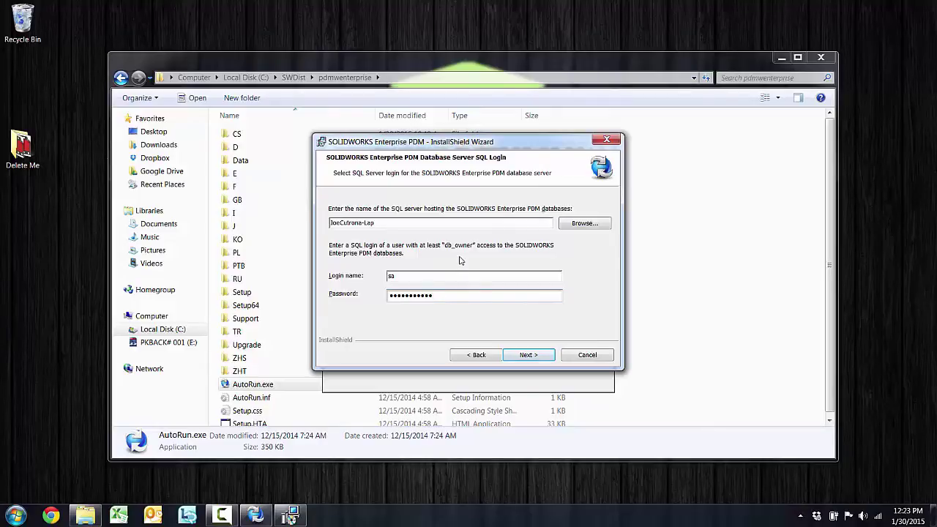
{"action": "left_click", "coordinate": [529, 355]}
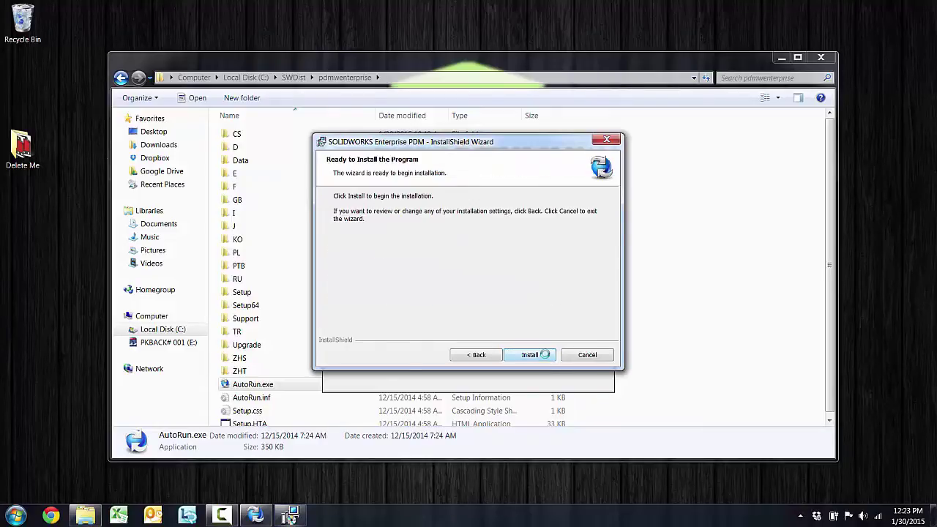
Start the install, then accept C:\Program Files\SOLIDWORKS Enterprise PDM\Data as the archive root folder.
{"action": "left_click", "coordinate": [529, 355]}
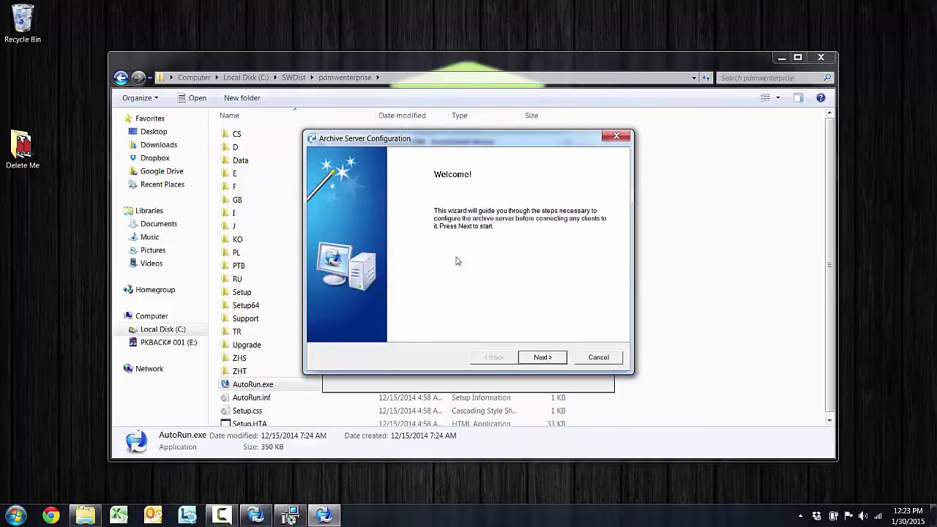
{"action": "left_click_drag", "start_coordinate": [393, 147], "coordinate": [334, 110]}
{"action": "left_click", "coordinate": [482, 322]}
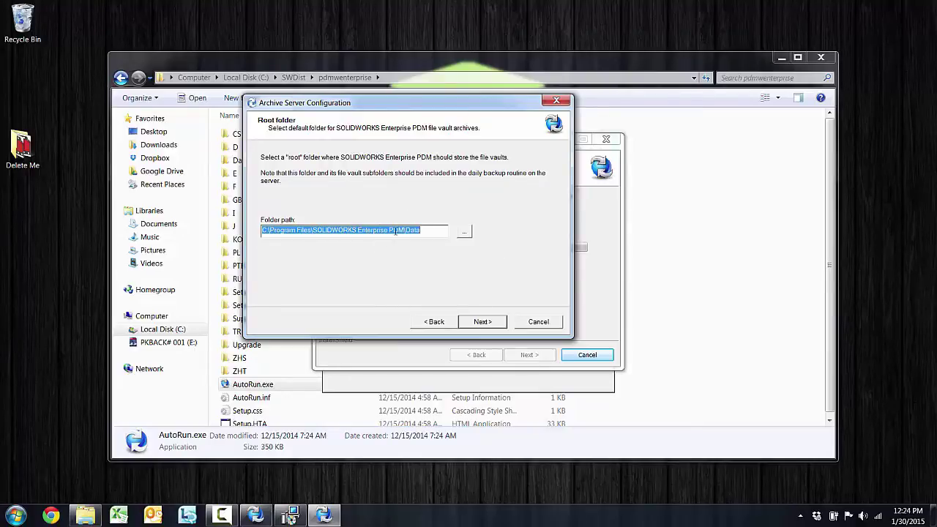
{"action": "left_click", "coordinate": [426, 230]}
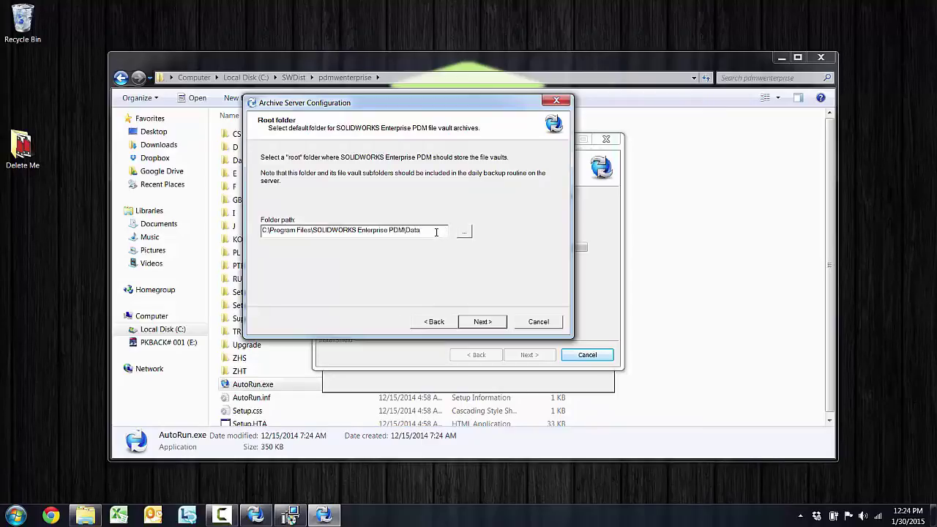
{"action": "left_click", "coordinate": [483, 322]}
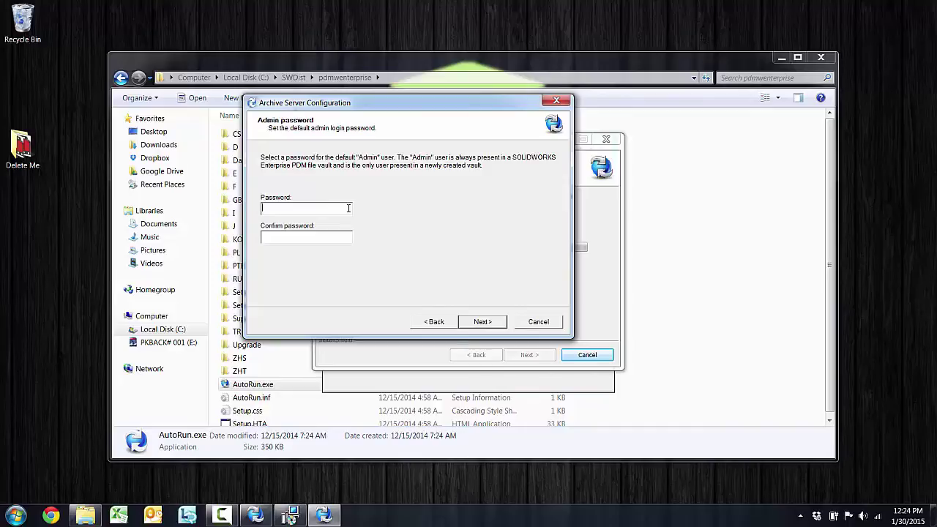
Enter and confirm the vault Admin password.
{"action": "type", "text": "admin"}
{"action": "key", "text": "Tab"}
{"action": "type", "text": "admin"}
{"action": "left_click", "coordinate": [304, 207]}
{"action": "double_click", "coordinate": [305, 208]}
{"action": "double_click", "coordinate": [277, 235]}
{"action": "left_click", "coordinate": [481, 320]}
Enter and confirm the password for the default SQL login.
{"action": "left_click", "coordinate": [302, 249]}
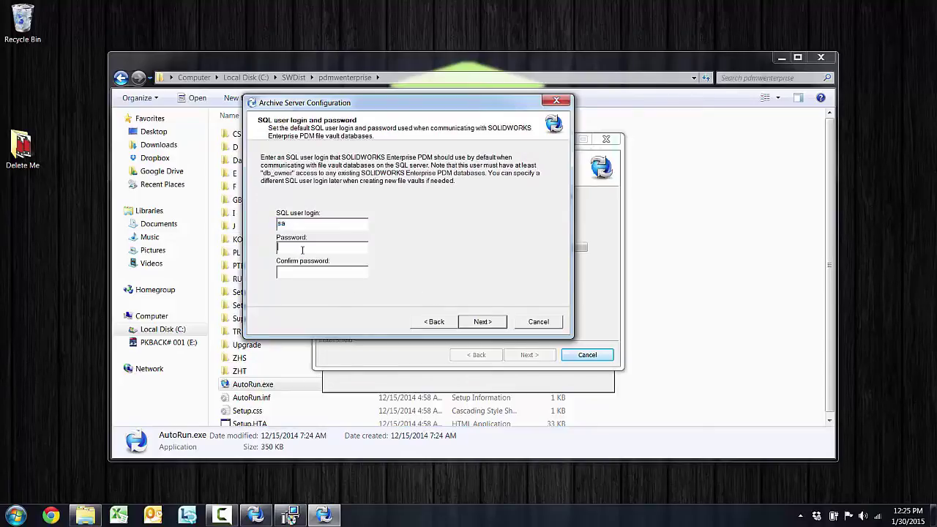
{"action": "key", "text": "shift+Tab"}
{"action": "left_click", "coordinate": [287, 250]}
{"action": "double_click", "coordinate": [282, 224]}
{"action": "left_click", "coordinate": [314, 249]}
{"action": "left_click", "coordinate": [496, 323]}
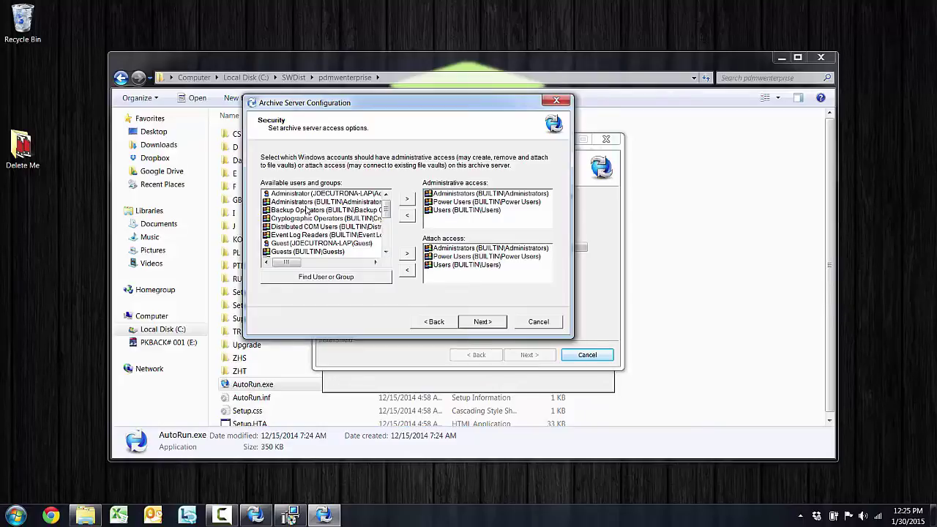
Grant the local Guest account Attach access on the archive server Security page.
{"action": "left_click", "coordinate": [290, 244]}
{"action": "left_click", "coordinate": [408, 253]}
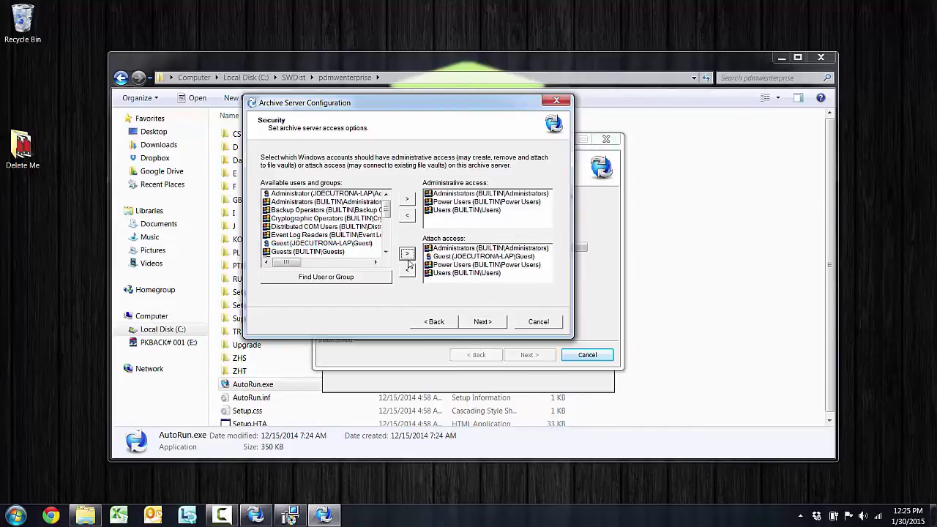
{"action": "left_click", "coordinate": [483, 321]}
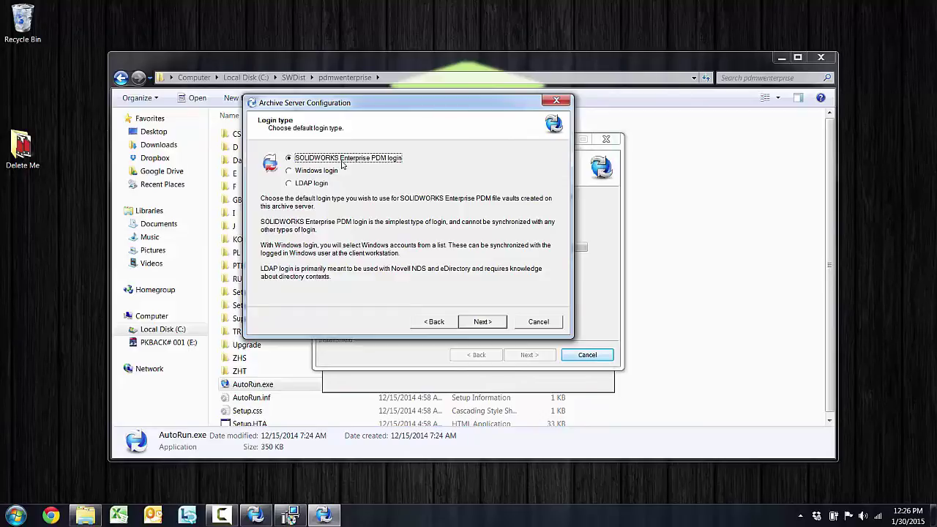
Keep SOLIDWORKS Enterprise PDM login, finish archive server configuration and close the PDM wizard.
{"action": "left_click", "coordinate": [490, 324]}
{"action": "left_click", "coordinate": [491, 323]}
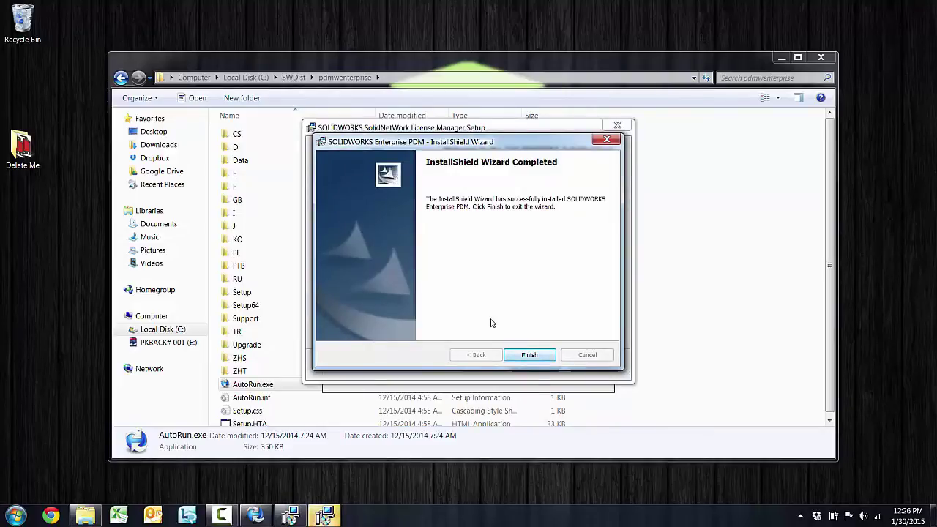
{"action": "left_click", "coordinate": [530, 356]}
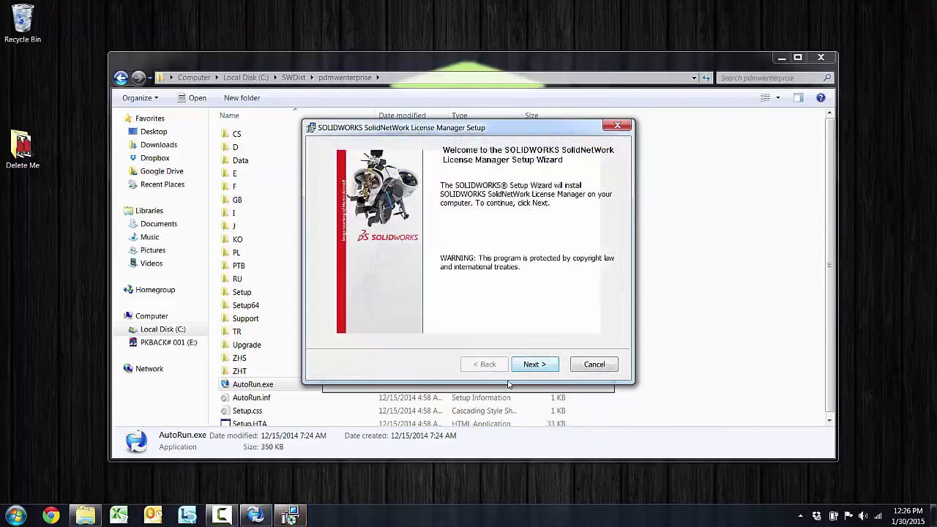
Install SolidNetWork License Manager with the supplied serial number in the default folder.
{"action": "left_click_drag", "start_coordinate": [510, 133], "coordinate": [375, 73]}
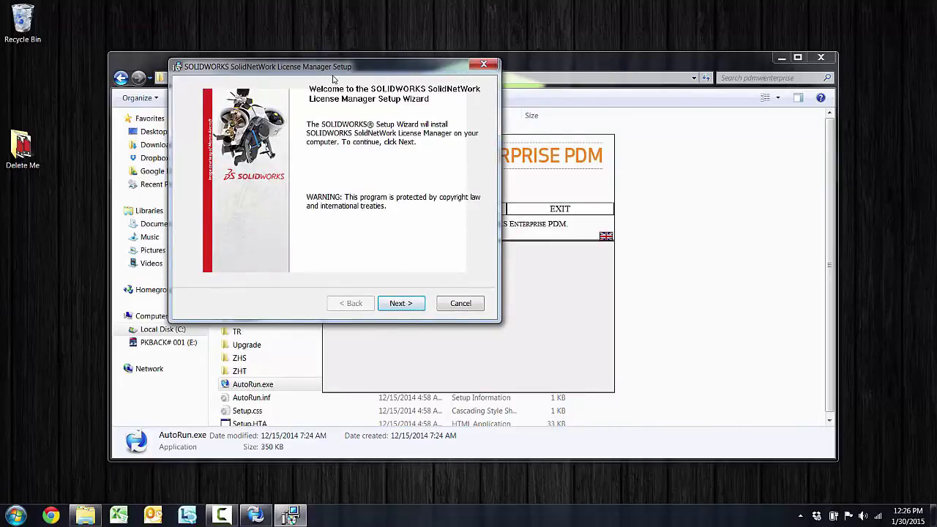
{"action": "left_click", "coordinate": [400, 305]}
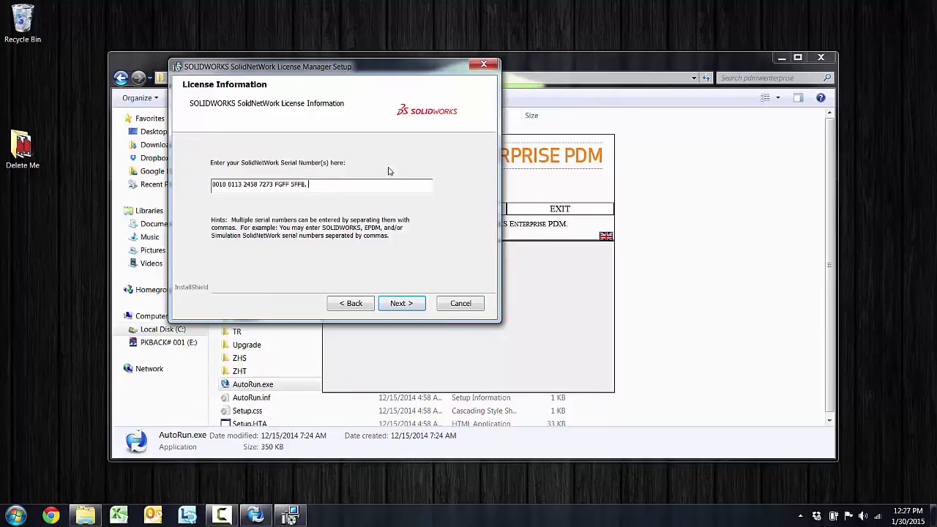
{"action": "left_click_drag", "start_coordinate": [350, 68], "coordinate": [539, 60]}
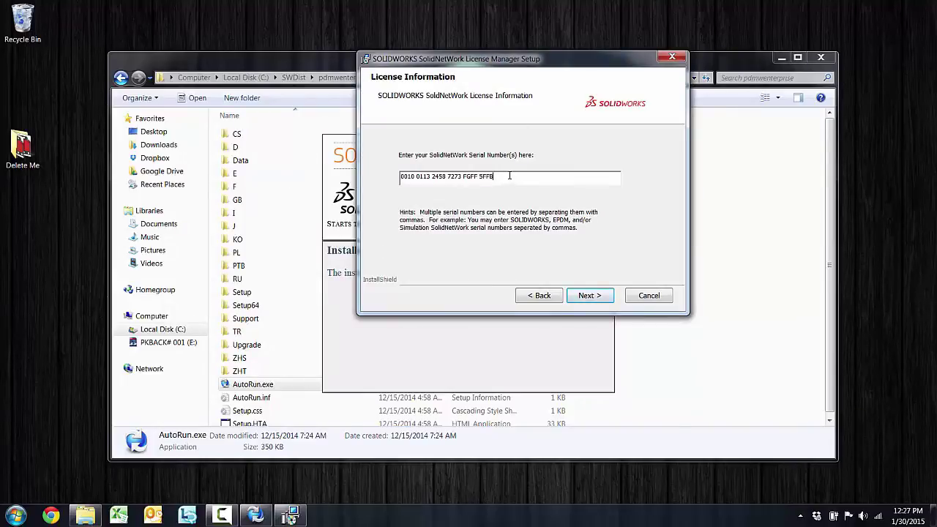
{"action": "left_click", "coordinate": [587, 296]}
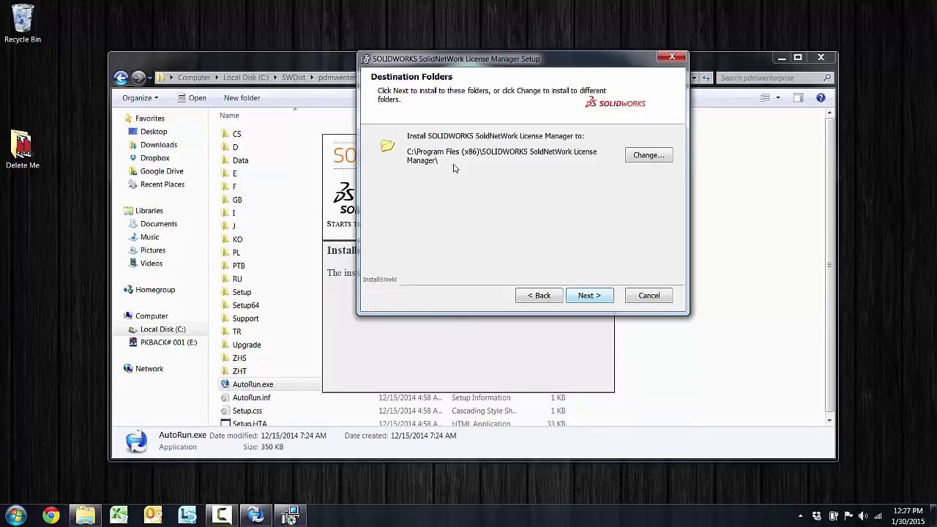
{"action": "left_click", "coordinate": [602, 296]}
{"action": "left_click", "coordinate": [602, 296]}
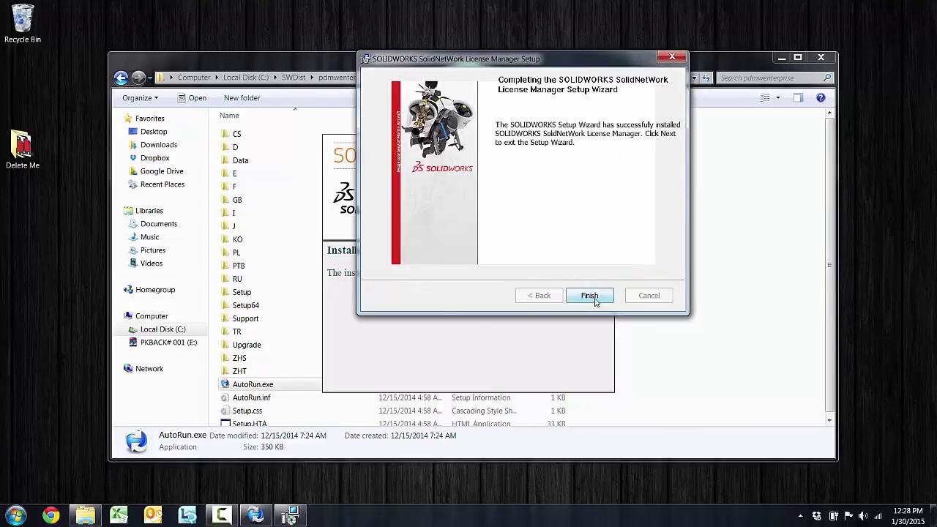
{"action": "left_click", "coordinate": [594, 296]}
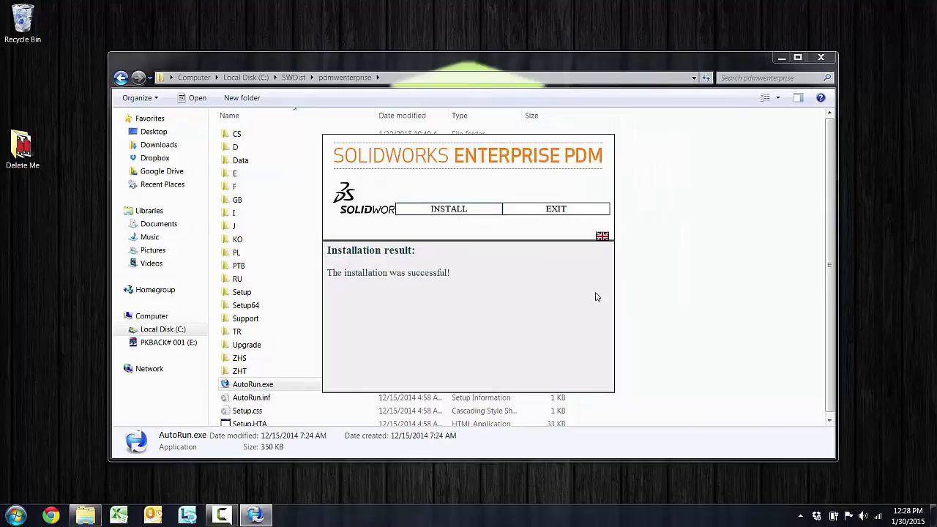
Exit the Enterprise PDM installer and close the Explorer window.
{"action": "mouse_move", "coordinate": [494, 234]}
{"action": "left_click", "coordinate": [535, 212]}
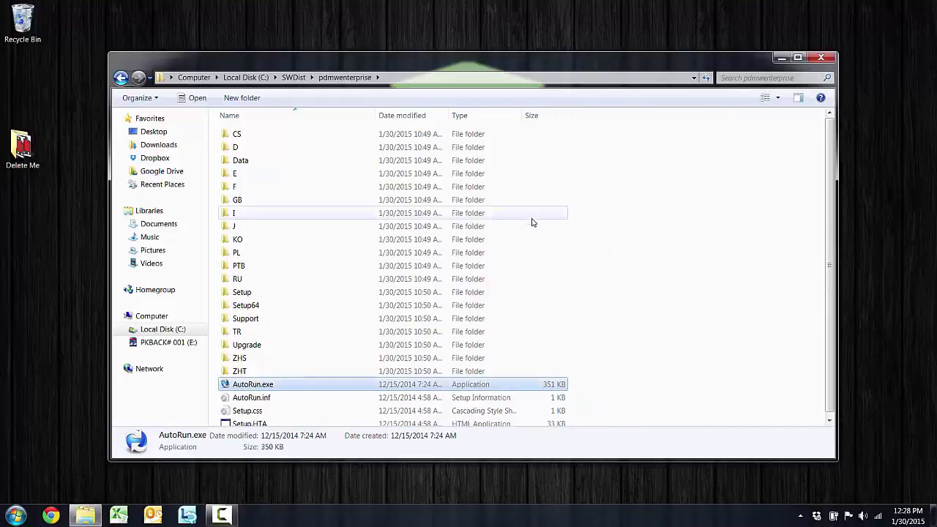
{"action": "left_click", "coordinate": [816, 58]}
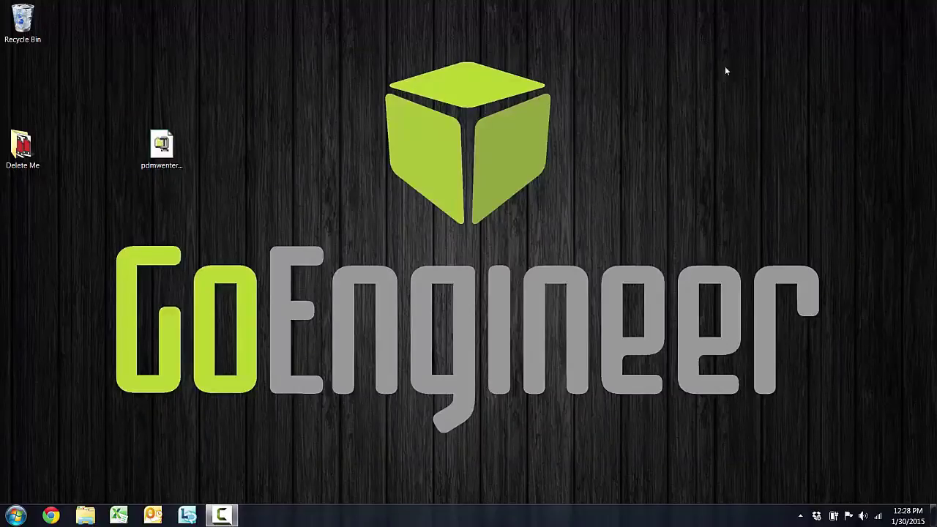
Launch SolidNetWork License Manager 2015 from All Programs > SOLIDWORKS 2015 > SOLIDWORKS Tools.
{"action": "left_click", "coordinate": [16, 516]}
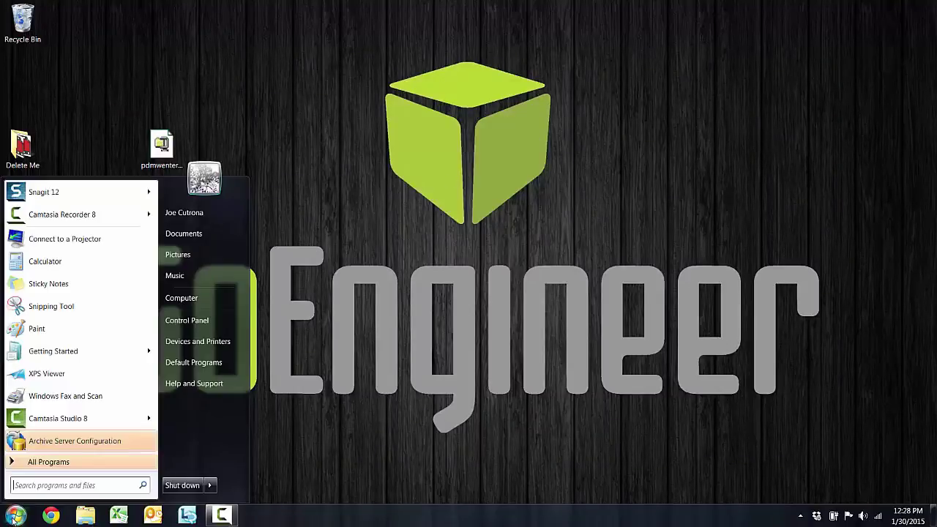
{"action": "left_click", "coordinate": [55, 466]}
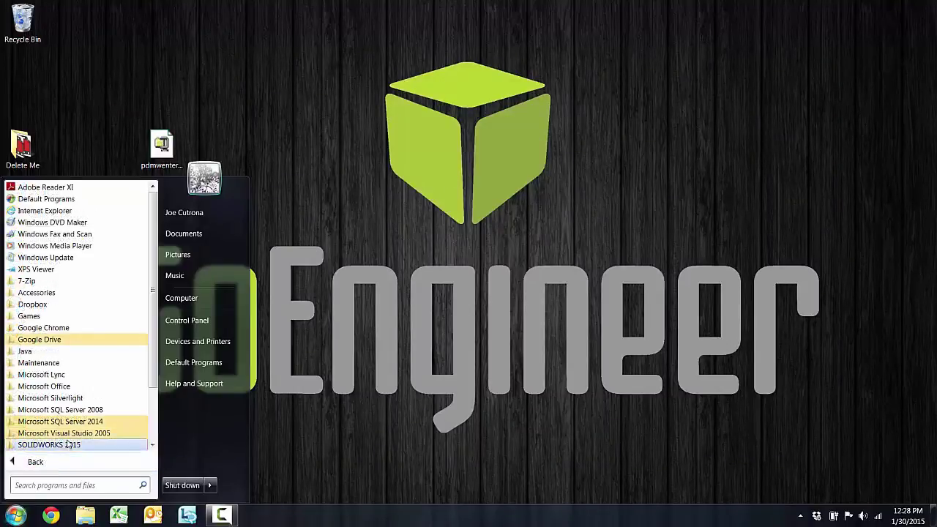
{"action": "scroll", "coordinate": [76, 429], "scroll_direction": "down", "scroll_amount": 1}
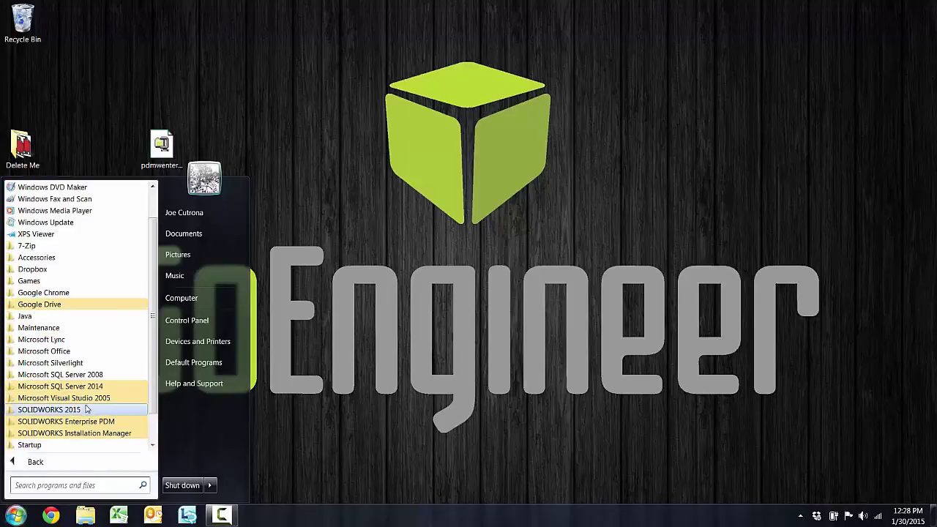
{"action": "left_click", "coordinate": [84, 412]}
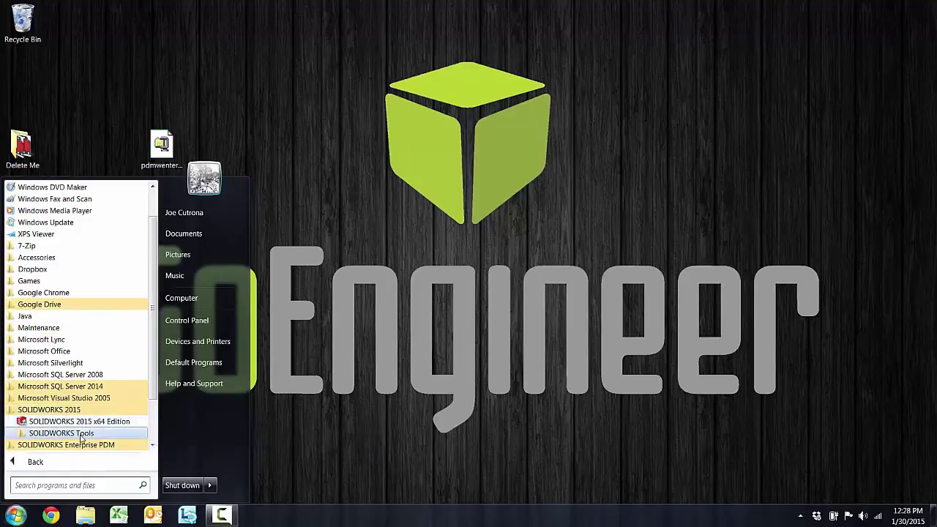
{"action": "left_click", "coordinate": [55, 433]}
{"action": "left_click_drag", "start_coordinate": [154, 344], "coordinate": [154, 367]}
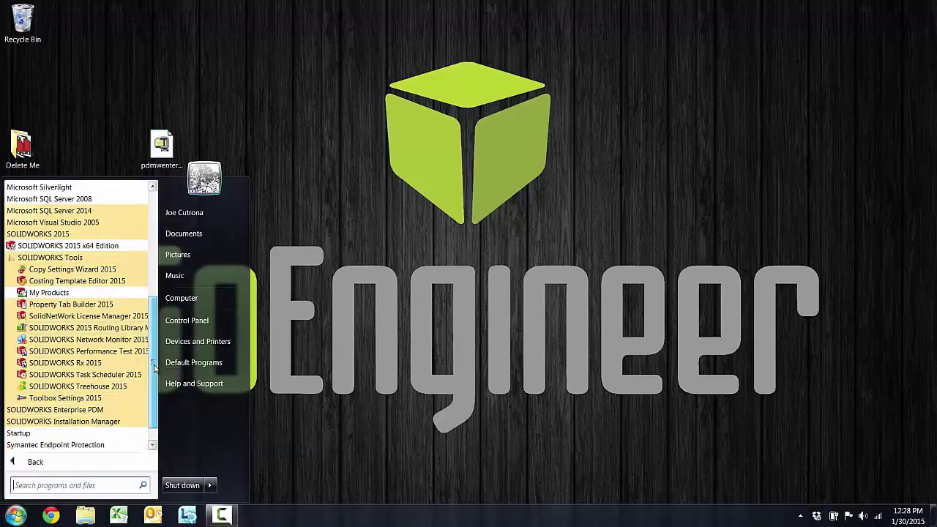
{"action": "left_click", "coordinate": [85, 316]}
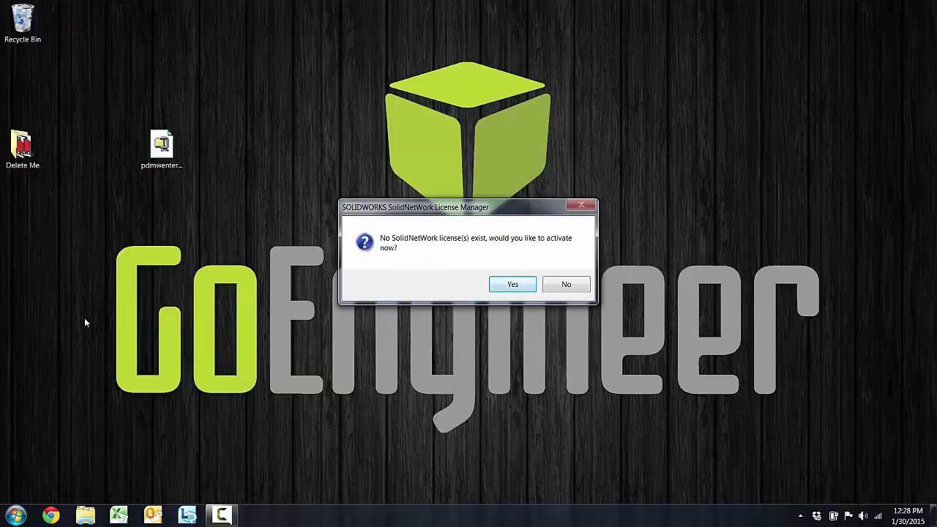
Activate the three permanent Enterprise PDM licences online, review the activated products, and finish.
{"action": "left_click", "coordinate": [501, 285]}
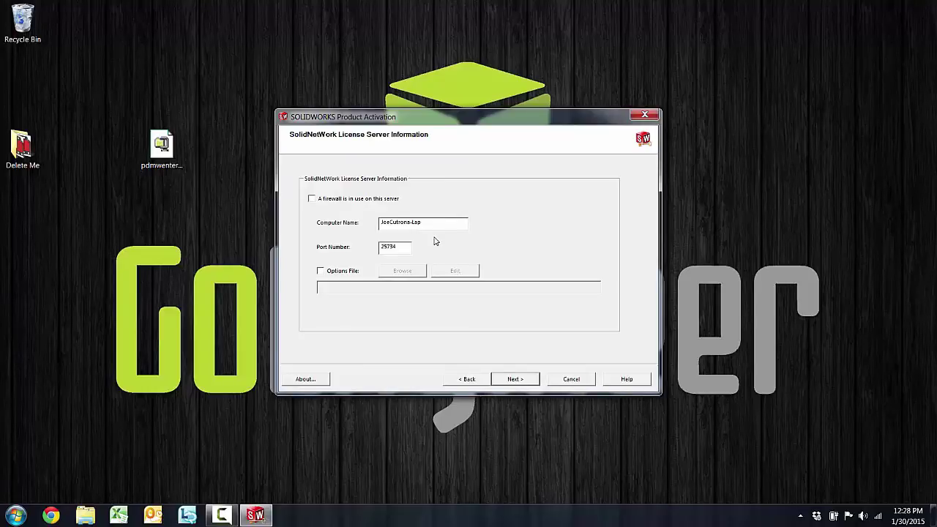
{"action": "left_click", "coordinate": [514, 382]}
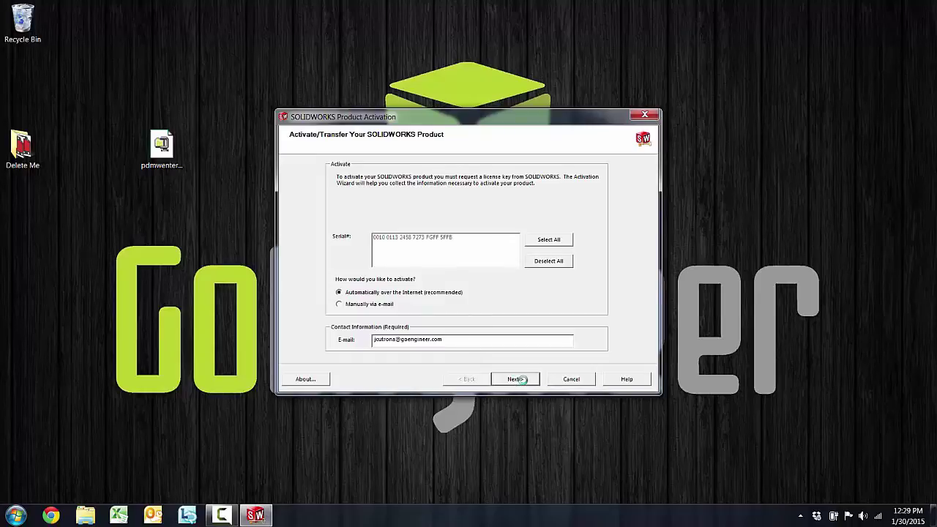
{"action": "left_click", "coordinate": [523, 382]}
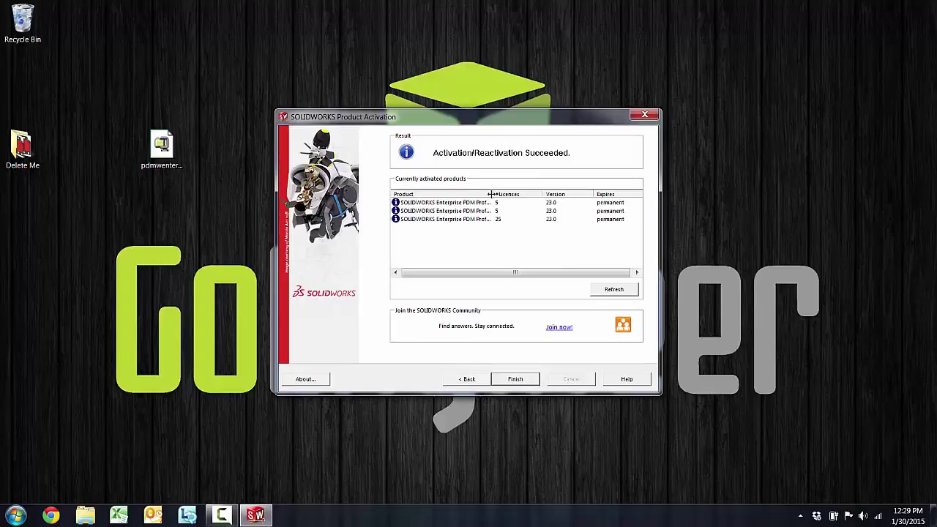
{"action": "left_click_drag", "start_coordinate": [493, 194], "coordinate": [518, 204]}
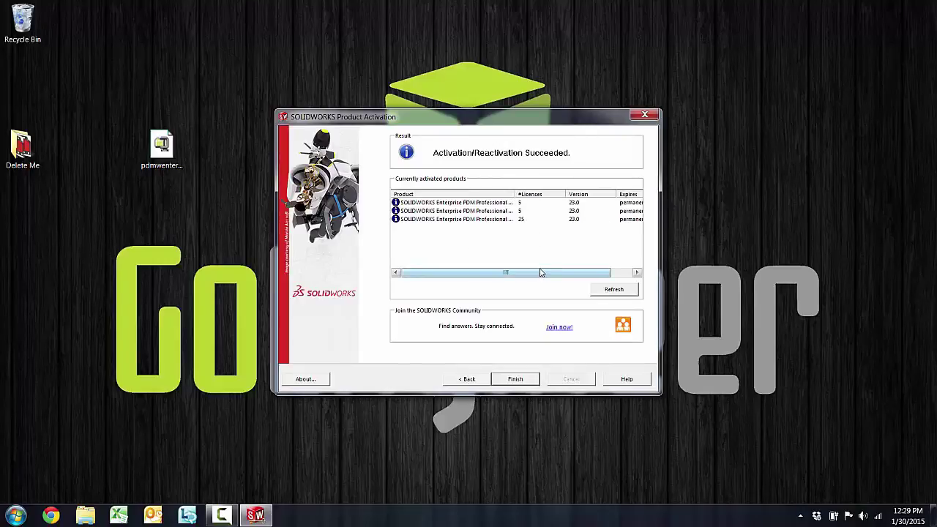
{"action": "left_click", "coordinate": [520, 380]}
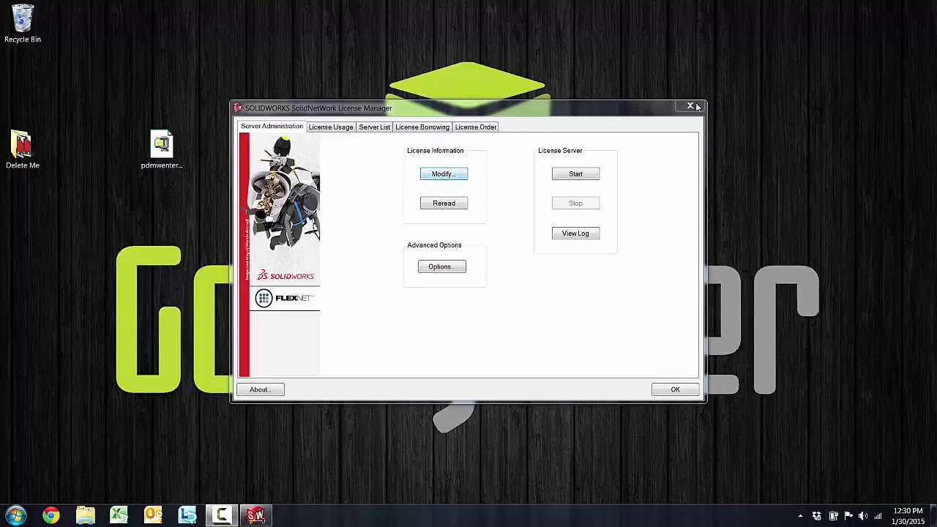
{"action": "left_click_drag", "start_coordinate": [578, 112], "coordinate": [595, 99]}
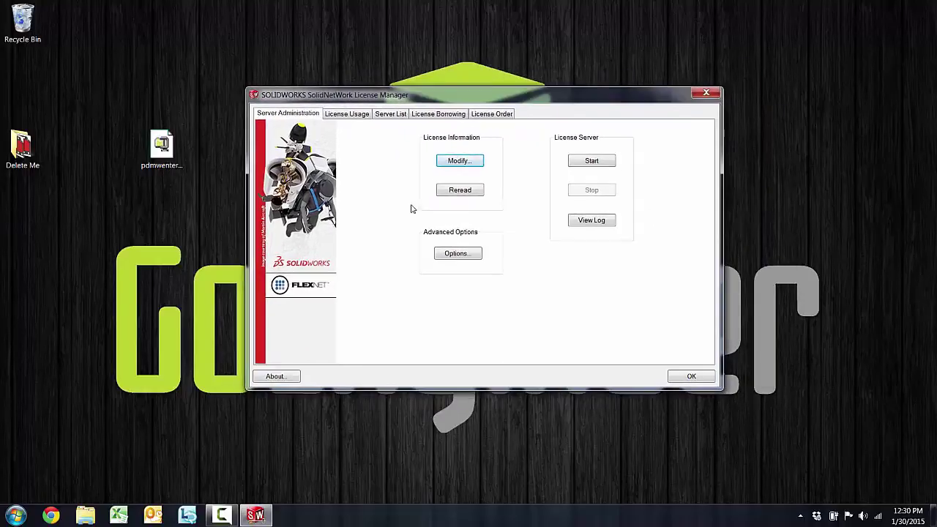
Reactivate the SolidNetWork licence using the existing server name and port.
{"action": "left_click", "coordinate": [461, 162]}
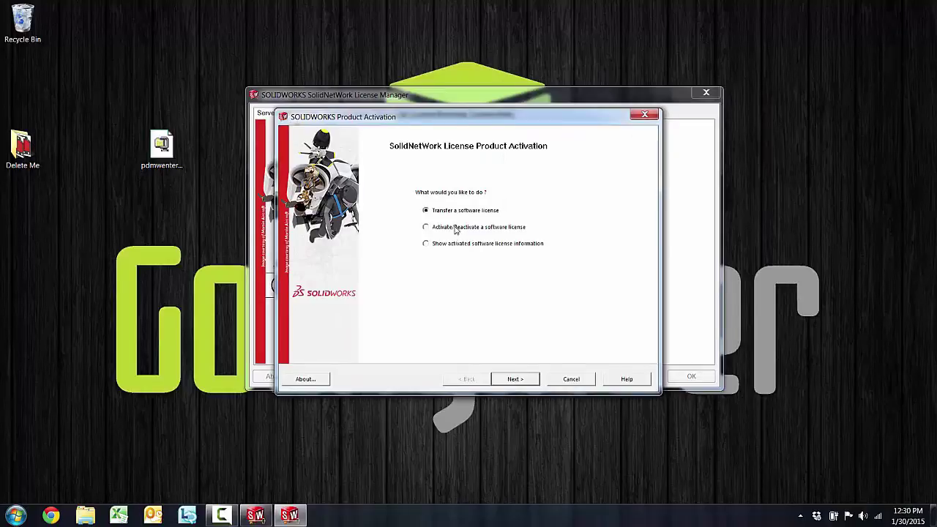
{"action": "left_click", "coordinate": [457, 228]}
{"action": "left_click", "coordinate": [523, 380]}
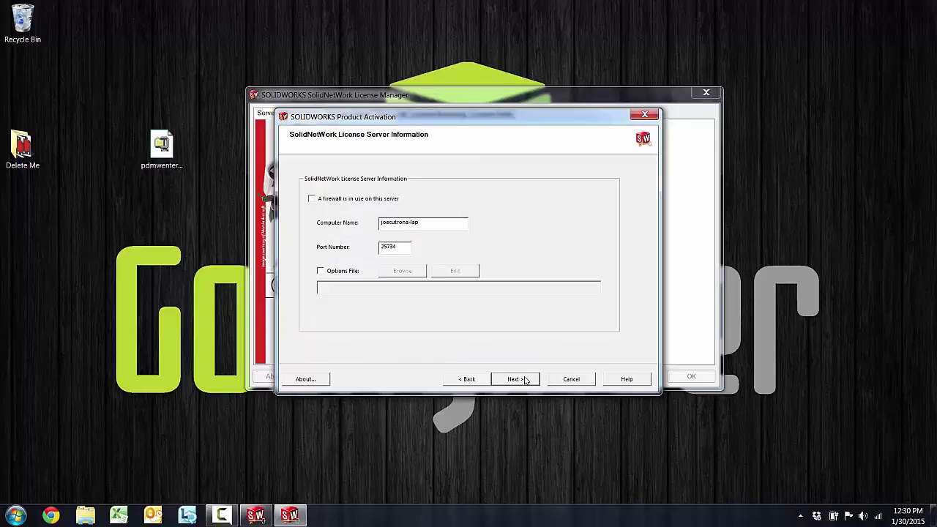
{"action": "left_click", "coordinate": [524, 380]}
{"action": "left_click", "coordinate": [524, 379]}
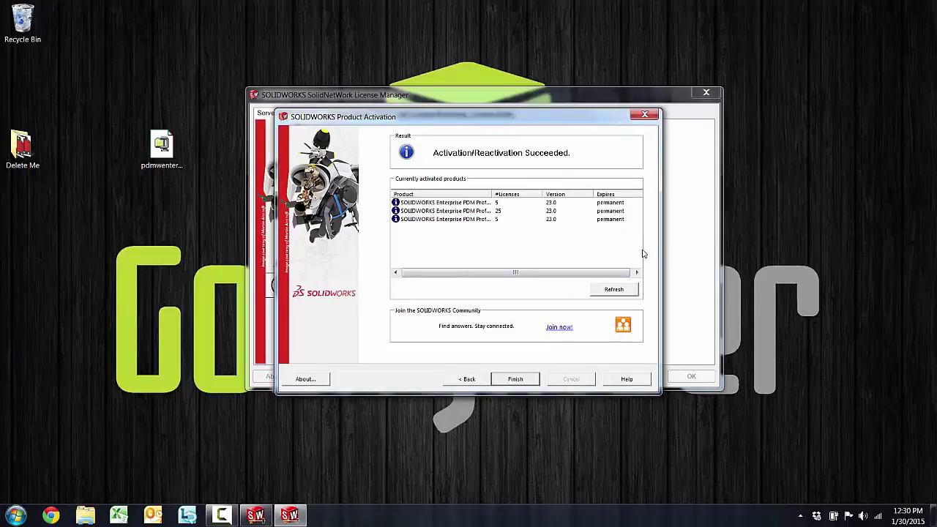
{"action": "left_click", "coordinate": [516, 378]}
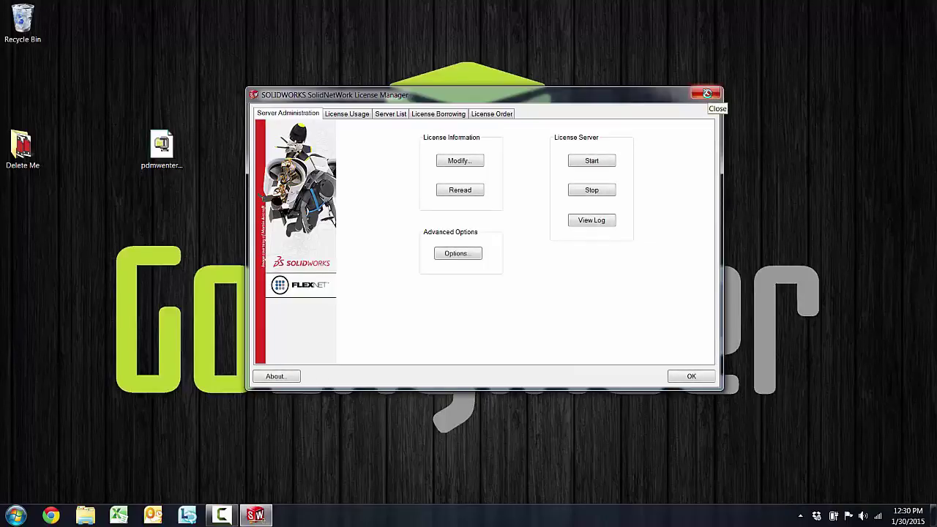
Confirm the licence server is already started, then close SolidNetWork License Manager.
{"action": "left_click", "coordinate": [596, 163]}
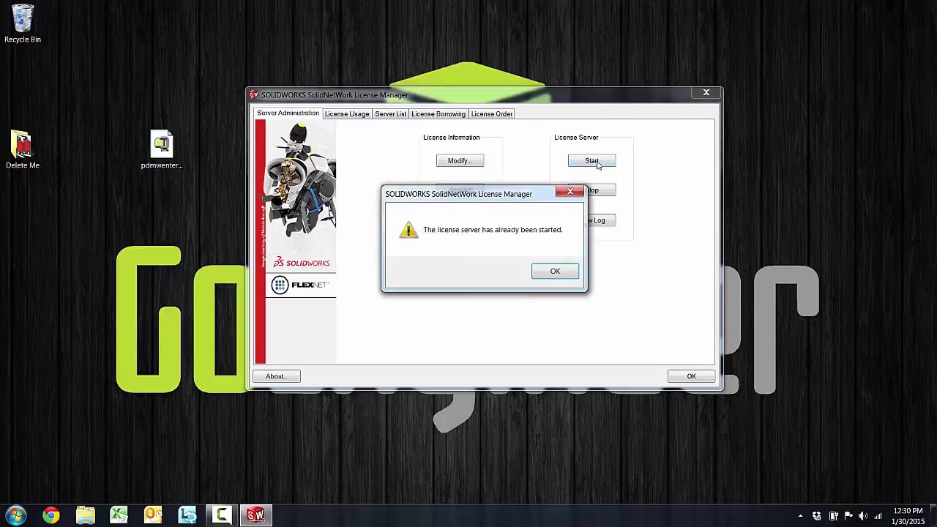
{"action": "left_click", "coordinate": [570, 275]}
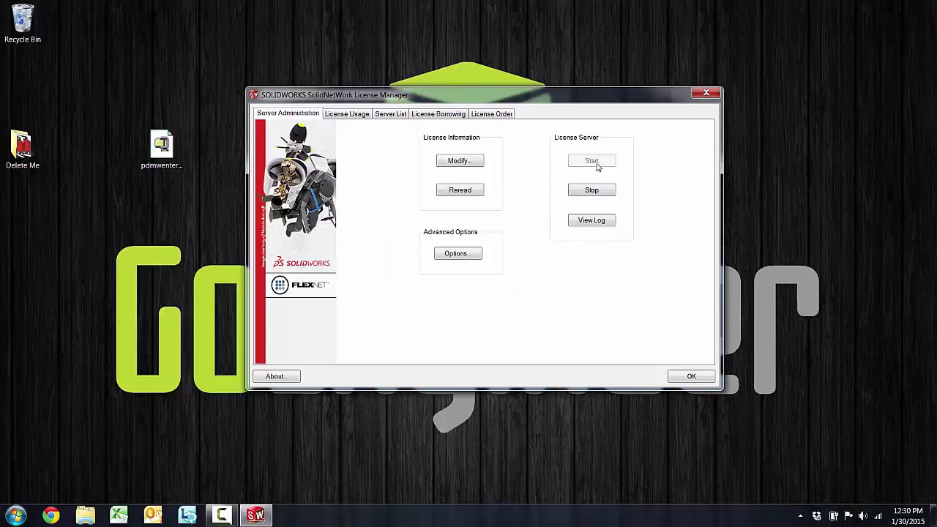
{"action": "left_click", "coordinate": [706, 93]}
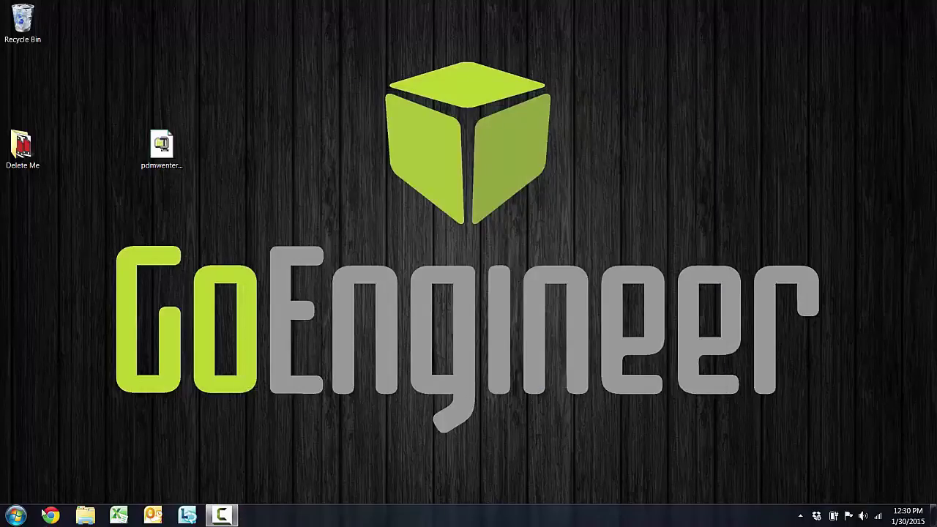
Check that Archive Server Configuration lists an Archives store under This Computer, then close it.
{"action": "left_click", "coordinate": [16, 516]}
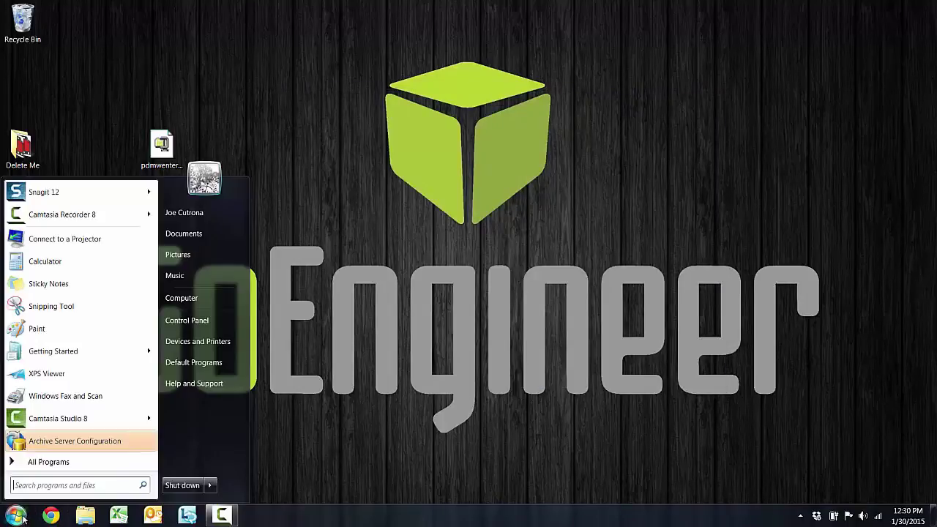
{"action": "left_click", "coordinate": [58, 467]}
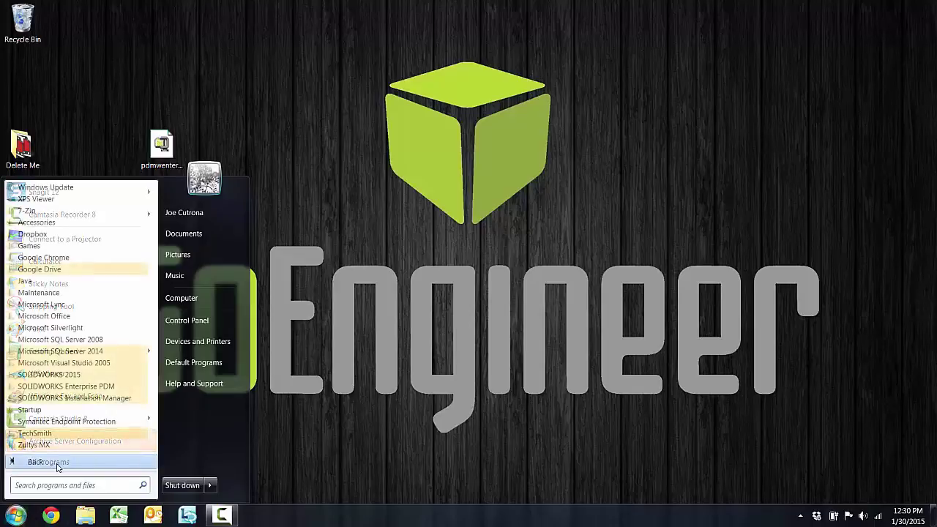
{"action": "left_click", "coordinate": [66, 385]}
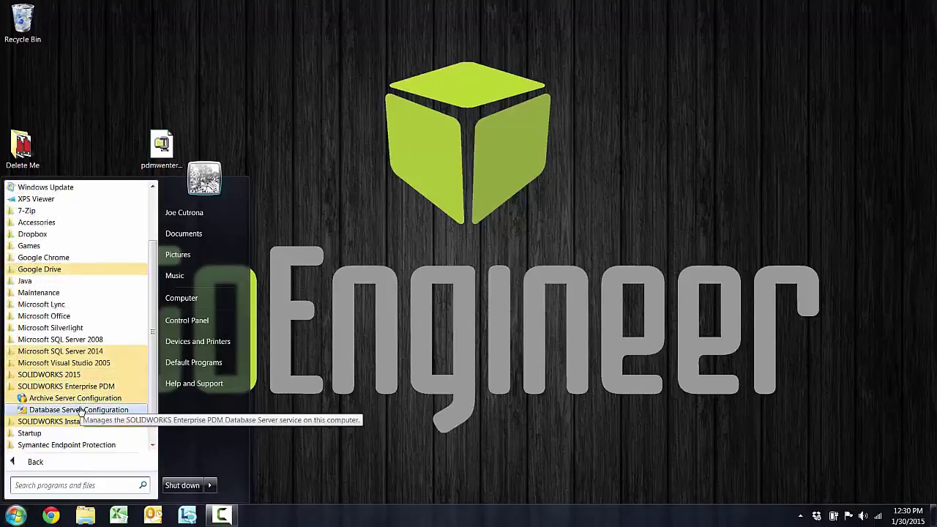
{"action": "left_click", "coordinate": [84, 401]}
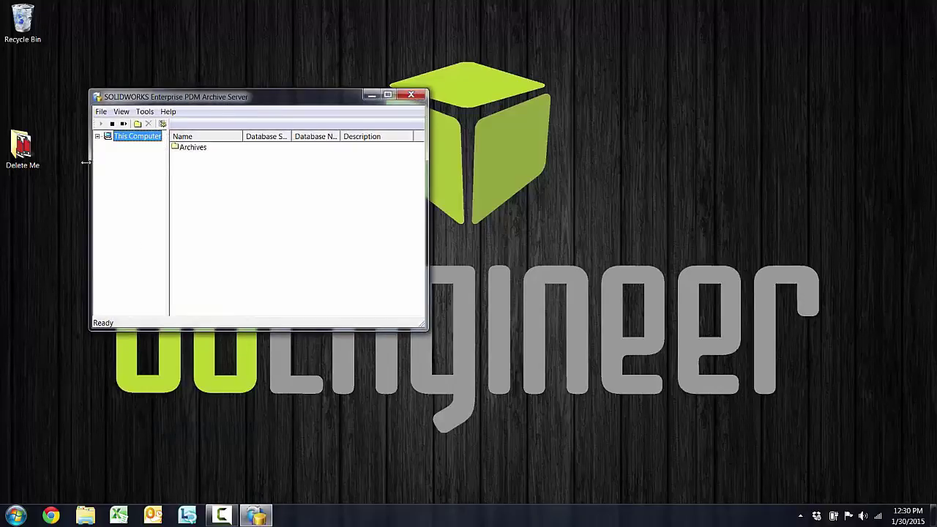
{"action": "left_click", "coordinate": [98, 137]}
{"action": "left_click", "coordinate": [138, 151]}
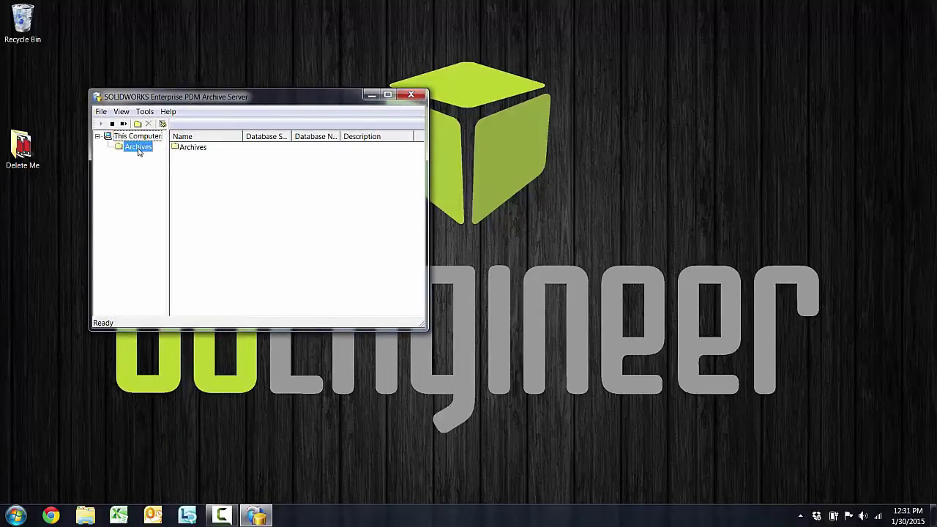
{"action": "left_click", "coordinate": [411, 95]}
Open and close Database Server Configuration to check its settings.
{"action": "left_click", "coordinate": [16, 516]}
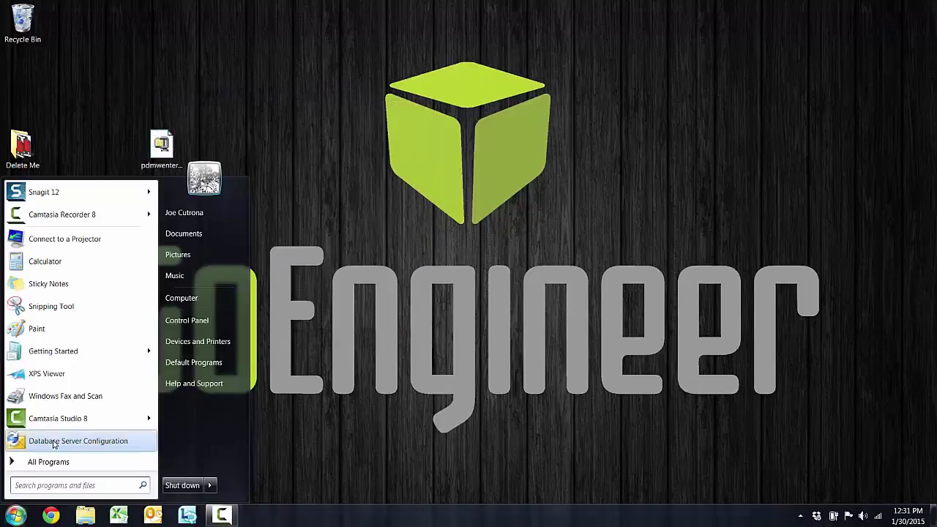
{"action": "left_click", "coordinate": [54, 440]}
{"action": "left_click", "coordinate": [578, 169]}
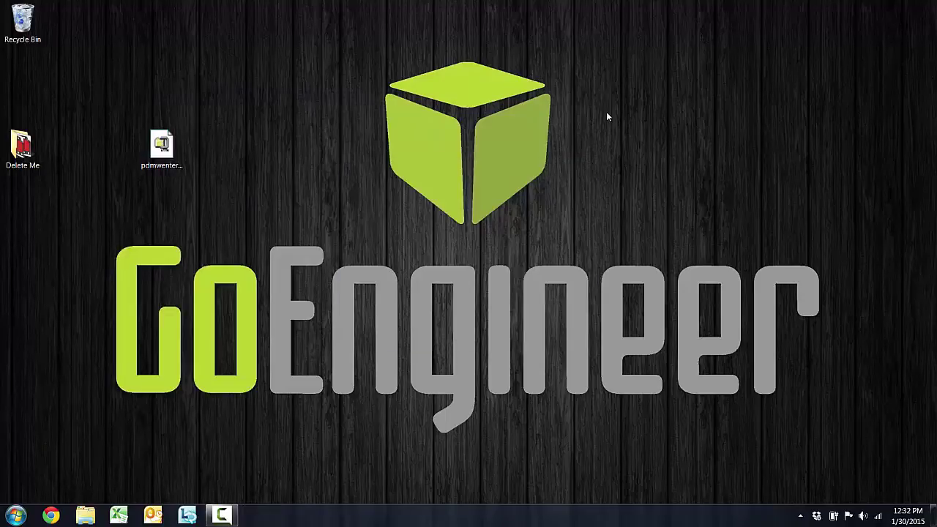
{"action": "left_click", "coordinate": [16, 516]}
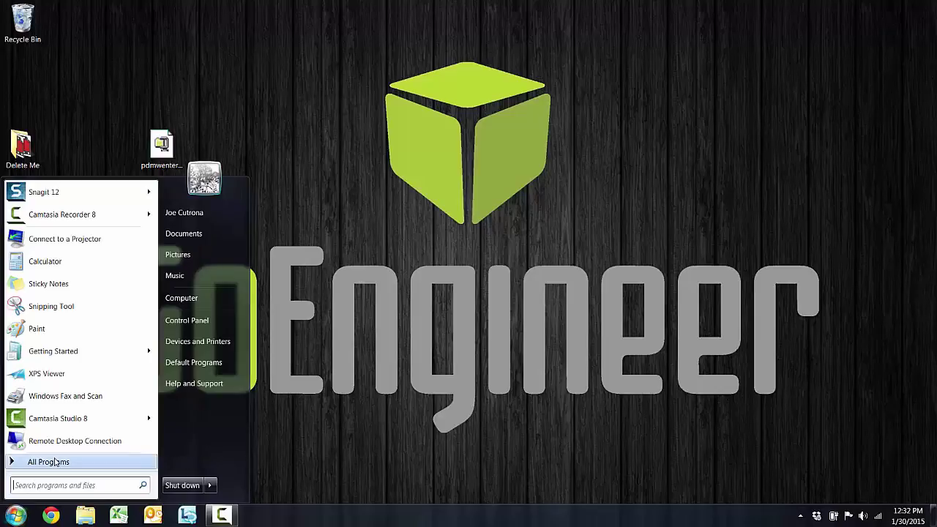
Check in Services (Local) that SolidNetWork License Manager and the PDM Archive and Database services are Started.
{"action": "left_click", "coordinate": [51, 484]}
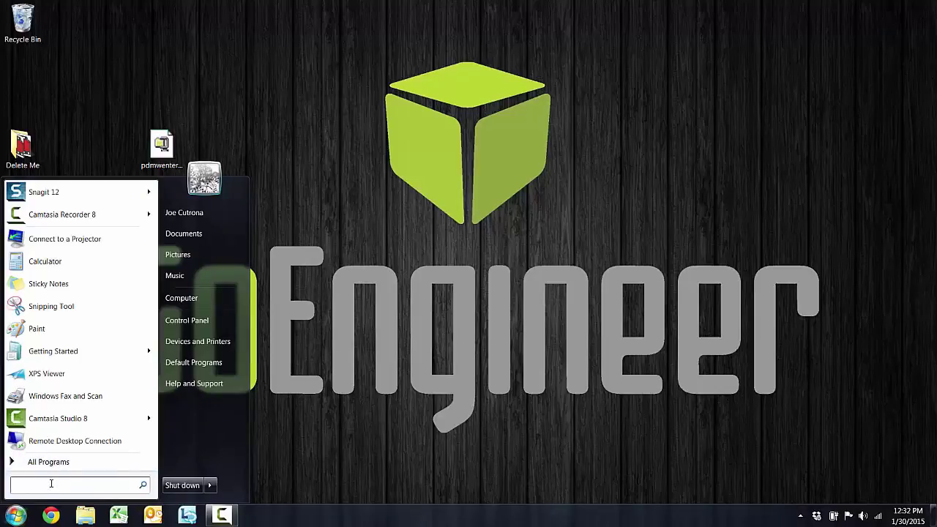
{"action": "type", "text": "comp"}
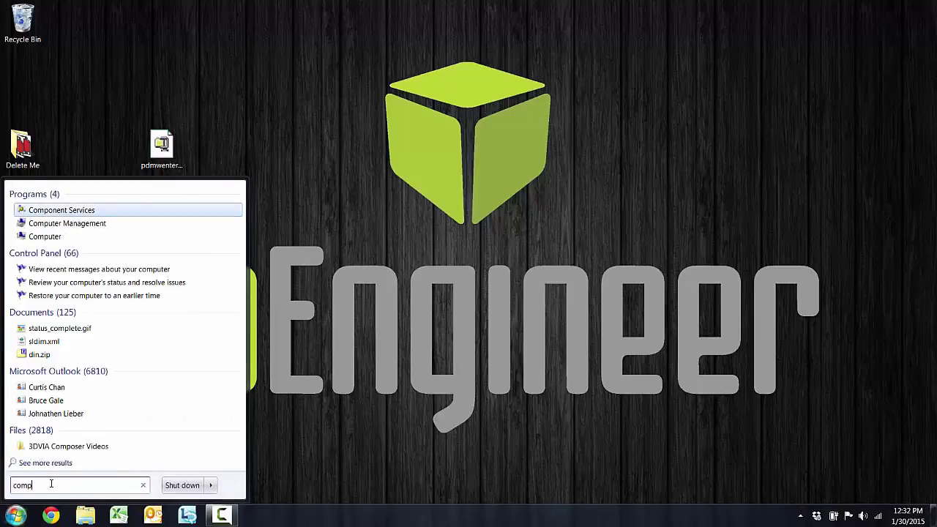
{"action": "left_click", "coordinate": [79, 210]}
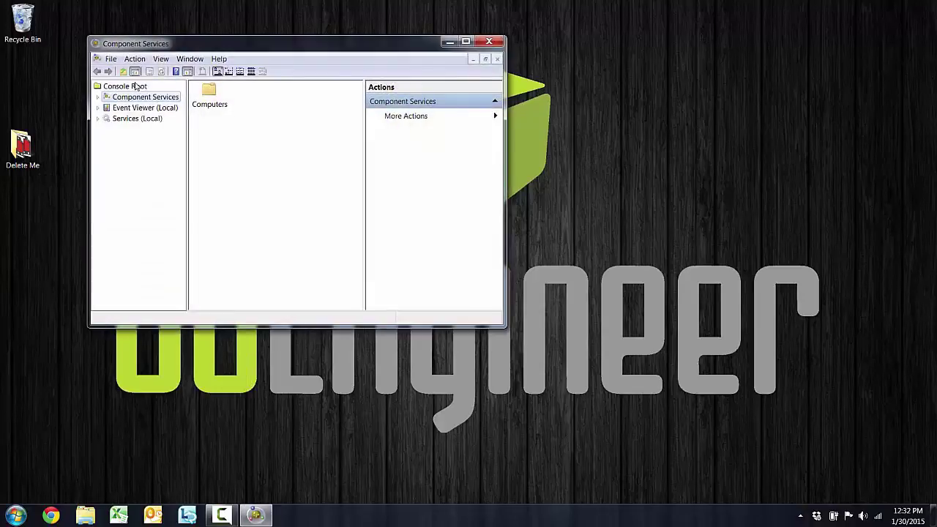
{"action": "left_click", "coordinate": [135, 120]}
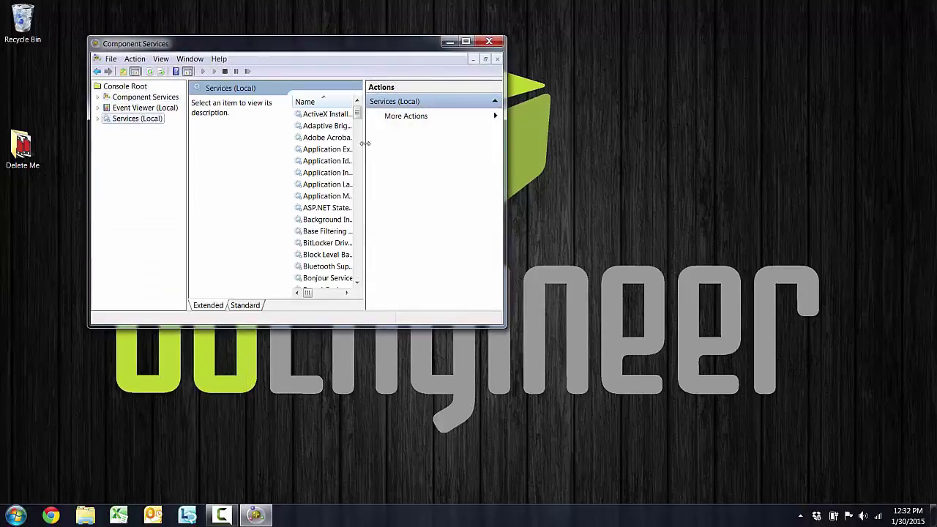
{"action": "left_click_drag", "start_coordinate": [366, 144], "coordinate": [450, 221]}
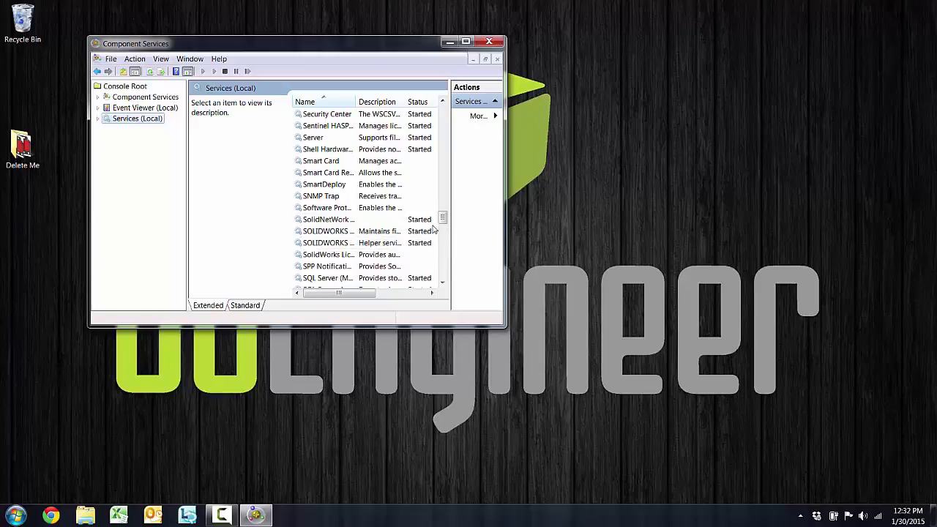
{"action": "left_click", "coordinate": [490, 42]}
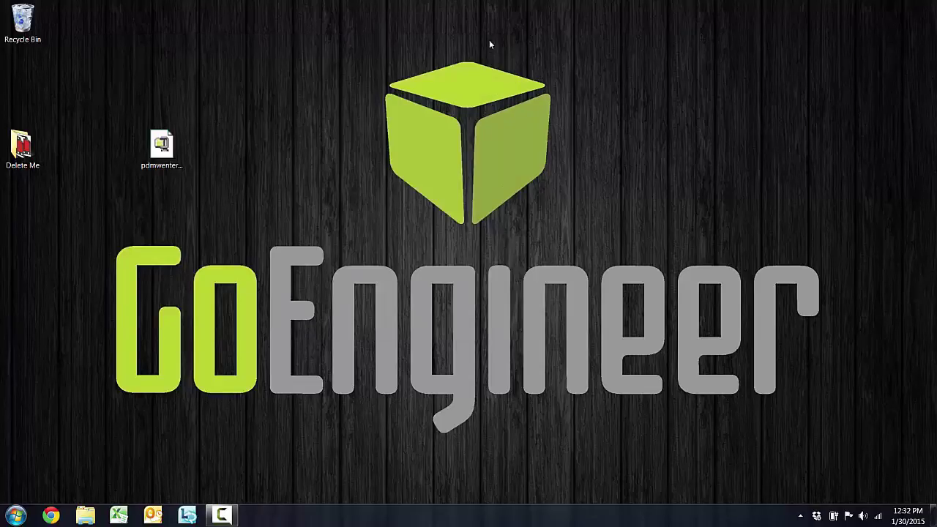